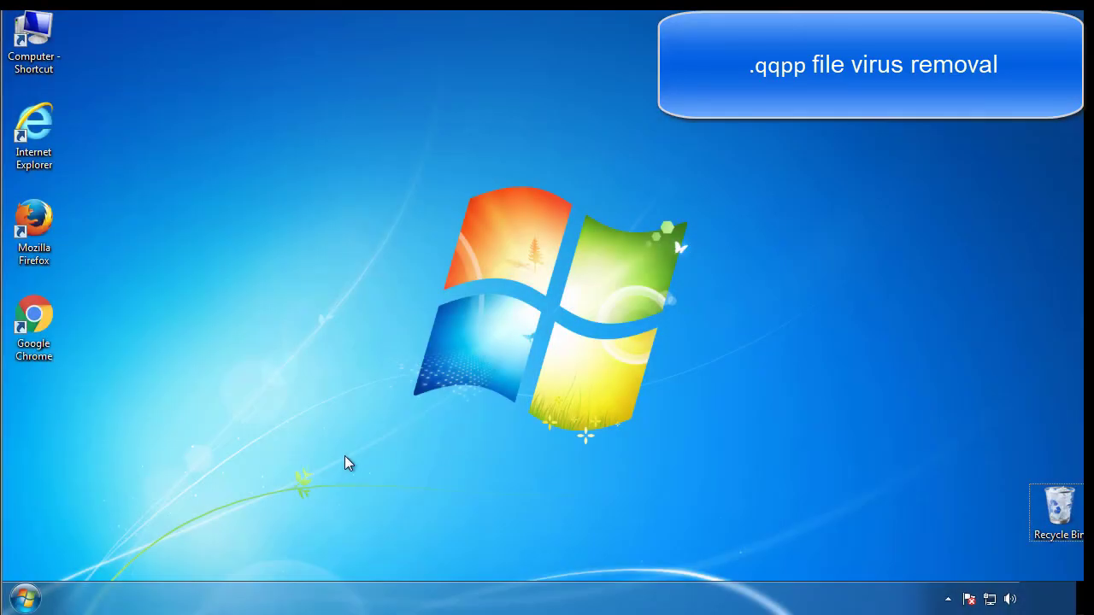
- Launch System Configuration by searching msconfig in the Start menu
click(35, 595)
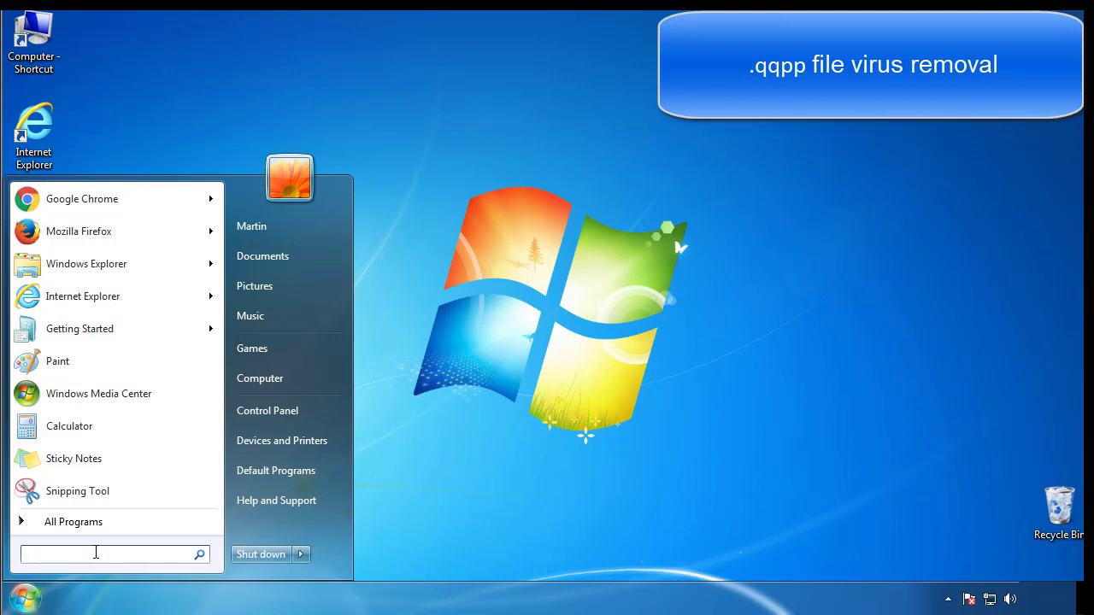
text(msconfig)
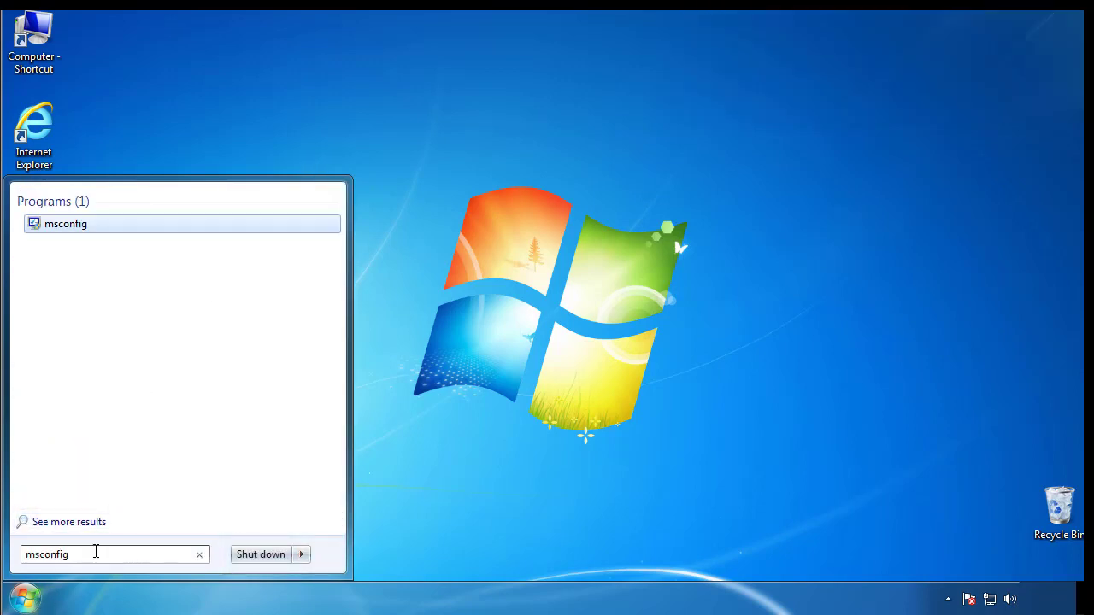
key(Return)
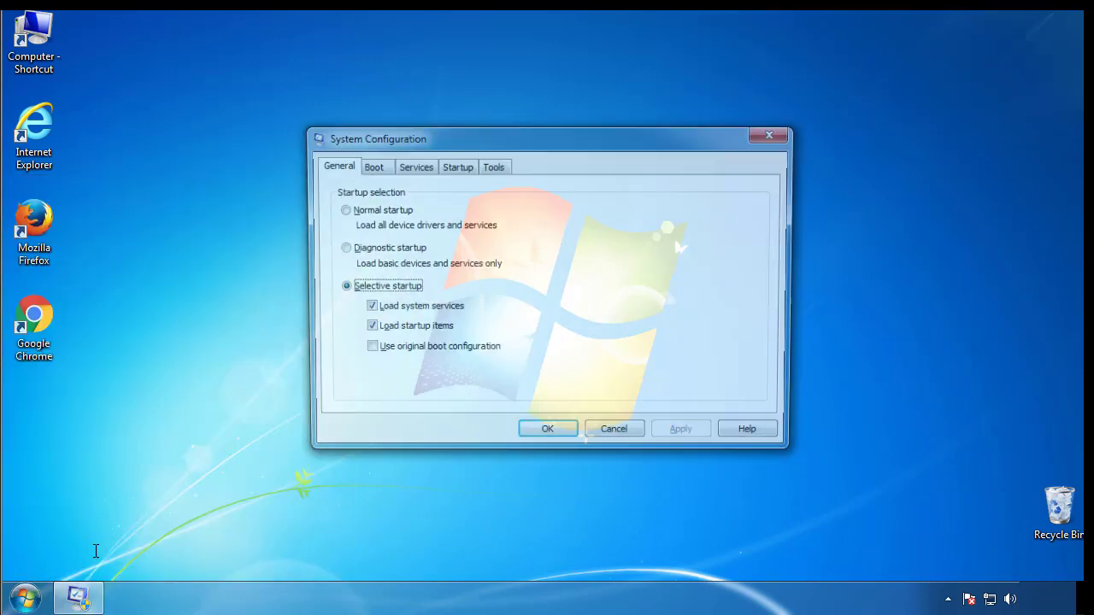
- Enable Safe boot (Minimal) on the Boot tab, apply it, and restart into Safe Mode
click(371, 167)
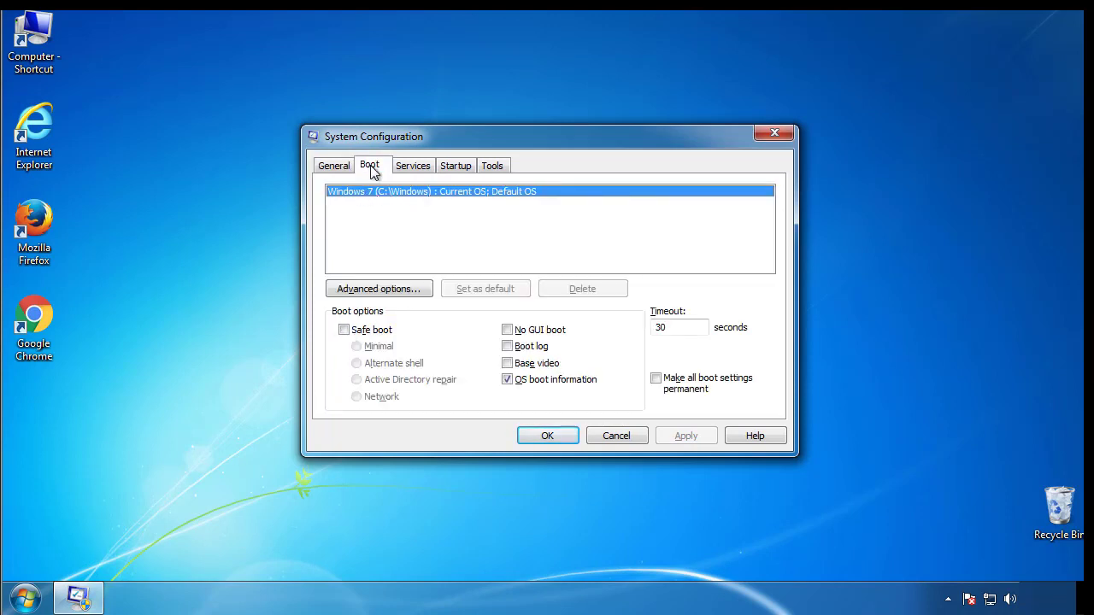
click(343, 330)
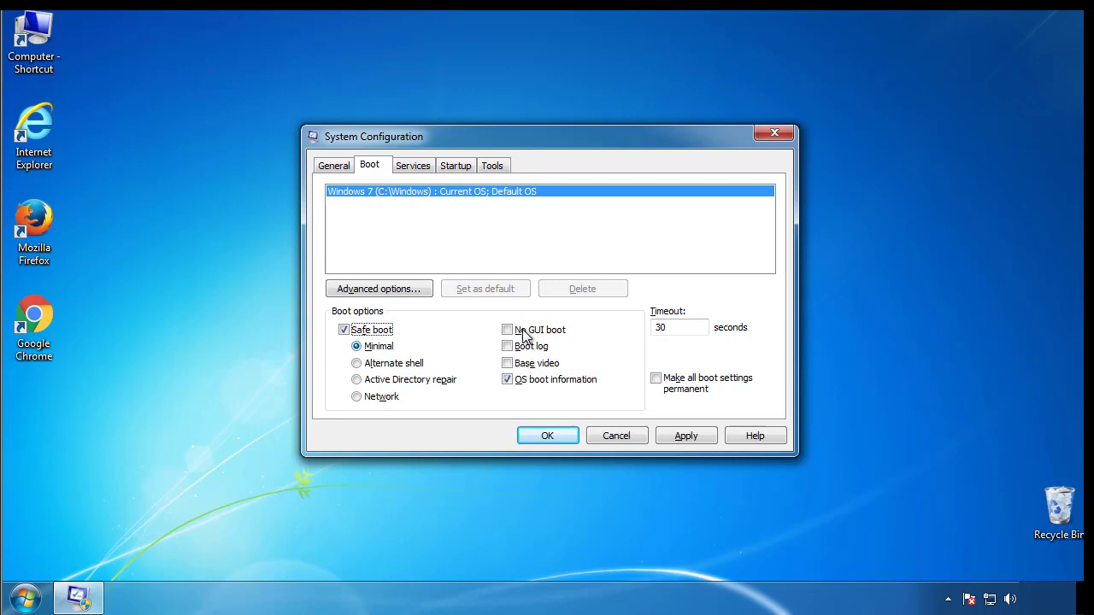
click(556, 439)
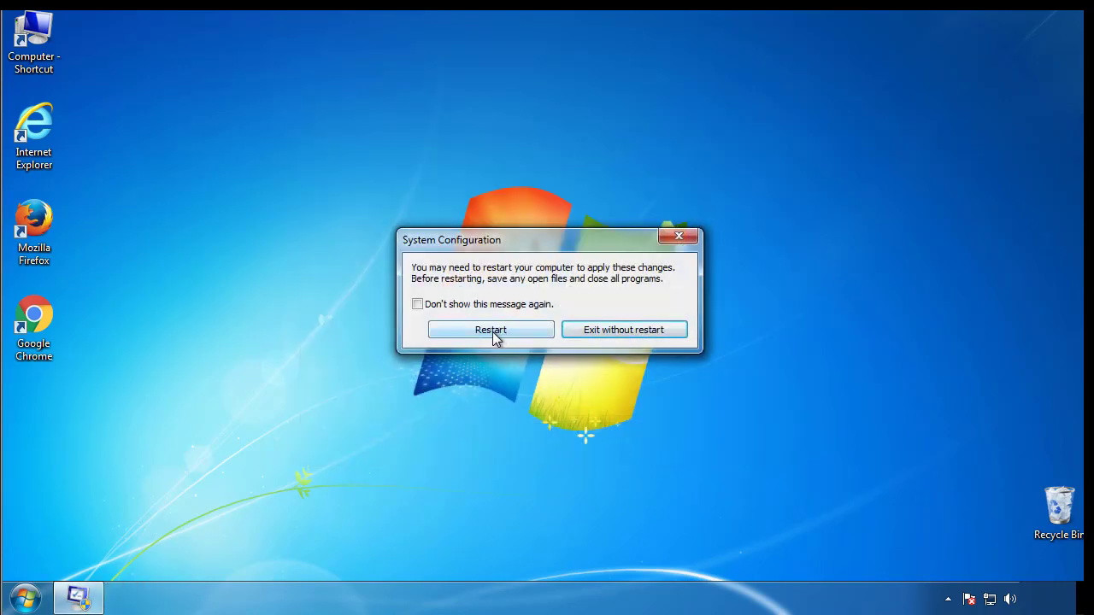
click(492, 331)
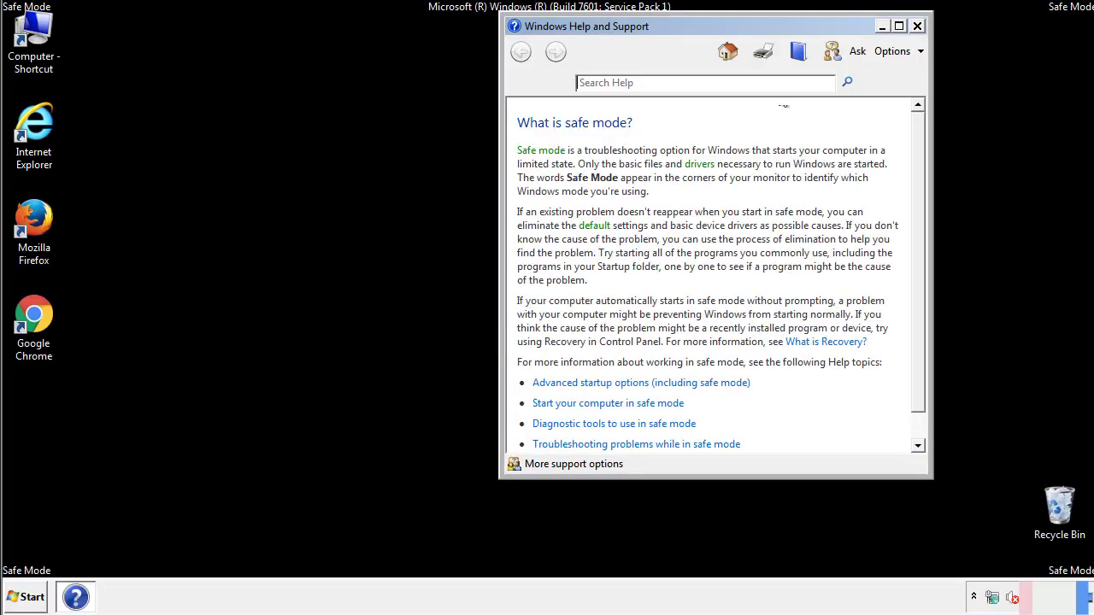
- Close the Safe Mode help and turn on 'Show hidden files, folders, and drives' in Folder Options
click(917, 25)
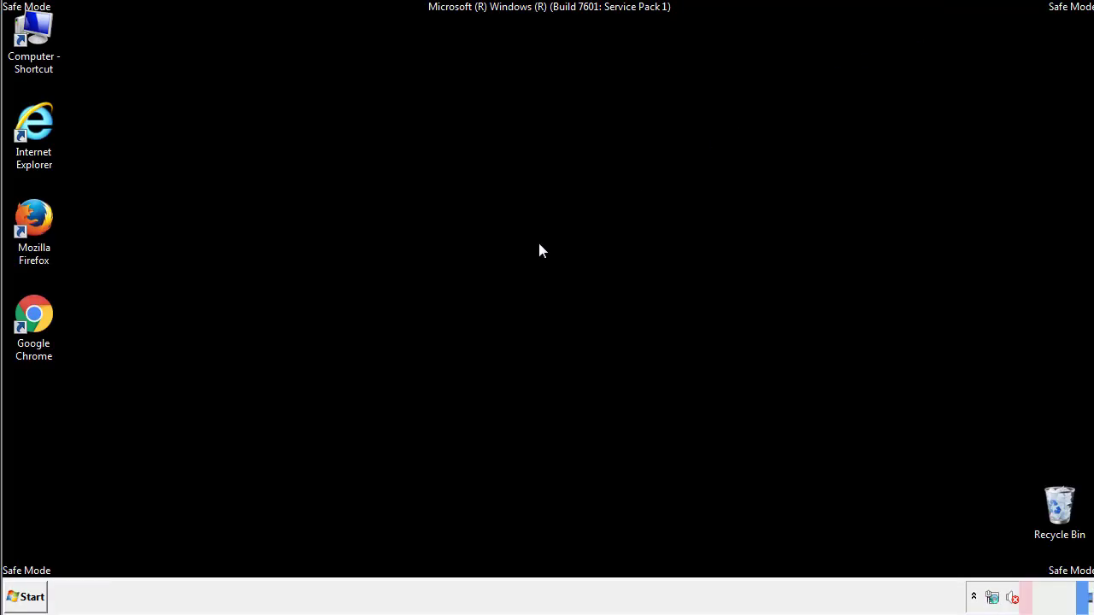
click(33, 595)
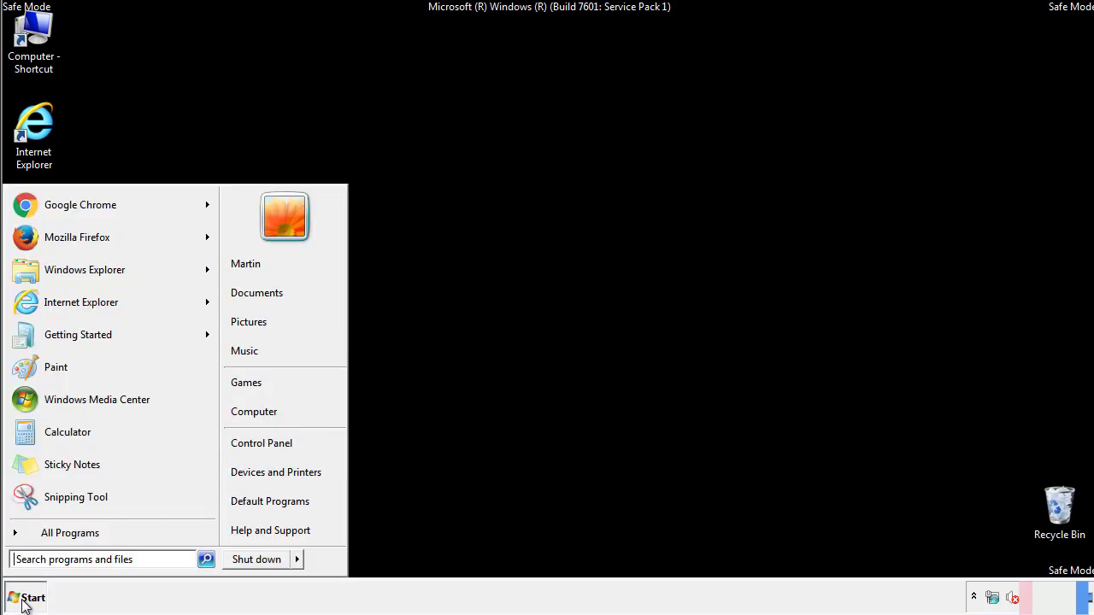
click(272, 441)
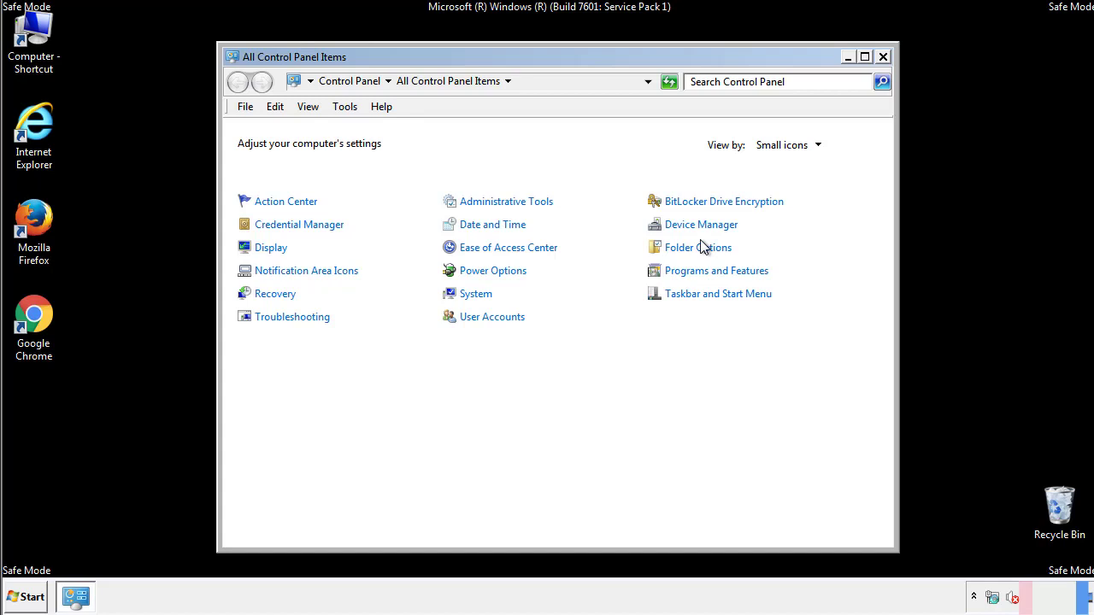
click(701, 249)
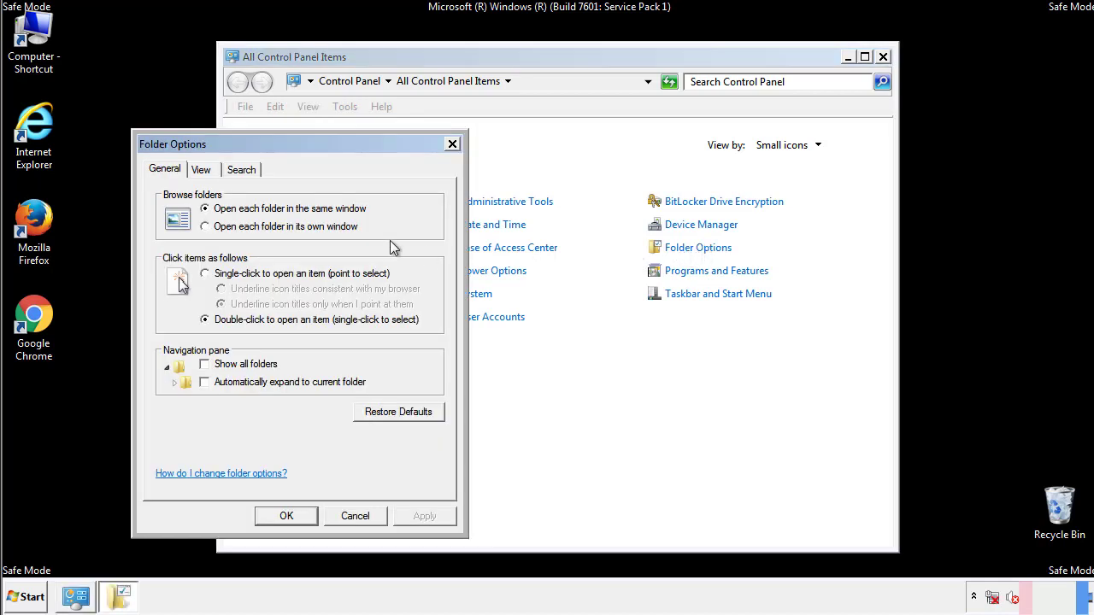
click(204, 173)
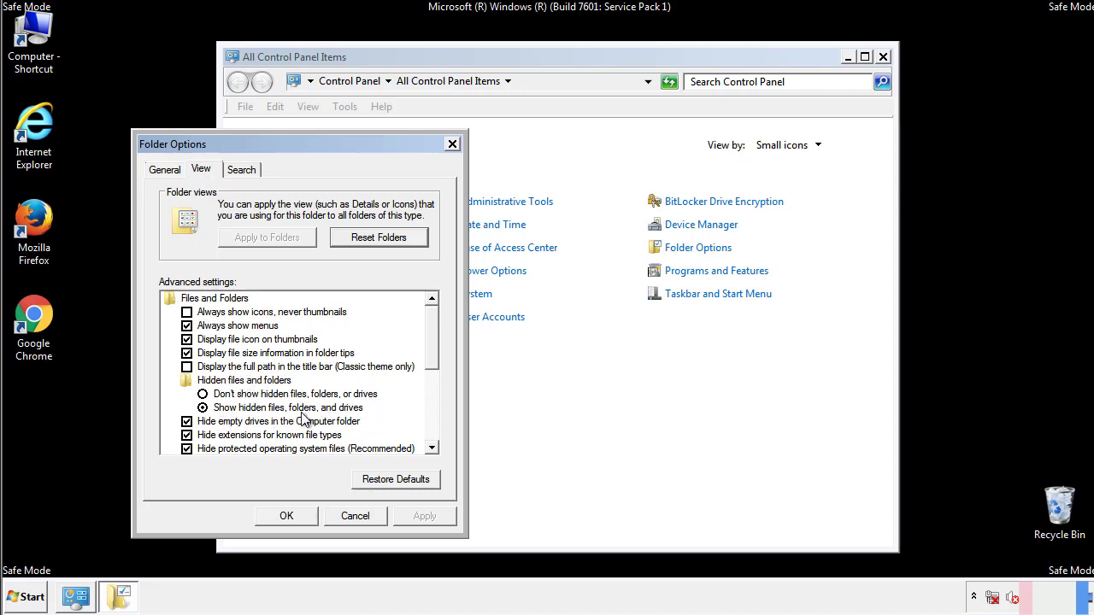
click(295, 514)
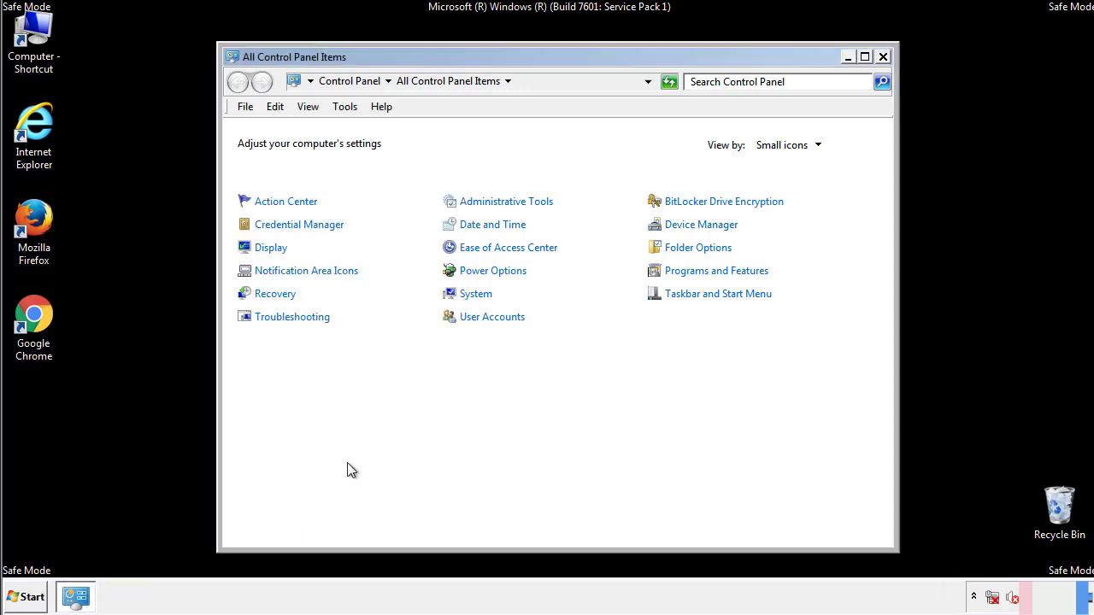
- Close Control Panel and browse from Computer into the Windows folder on Local Disk (C:)
click(883, 56)
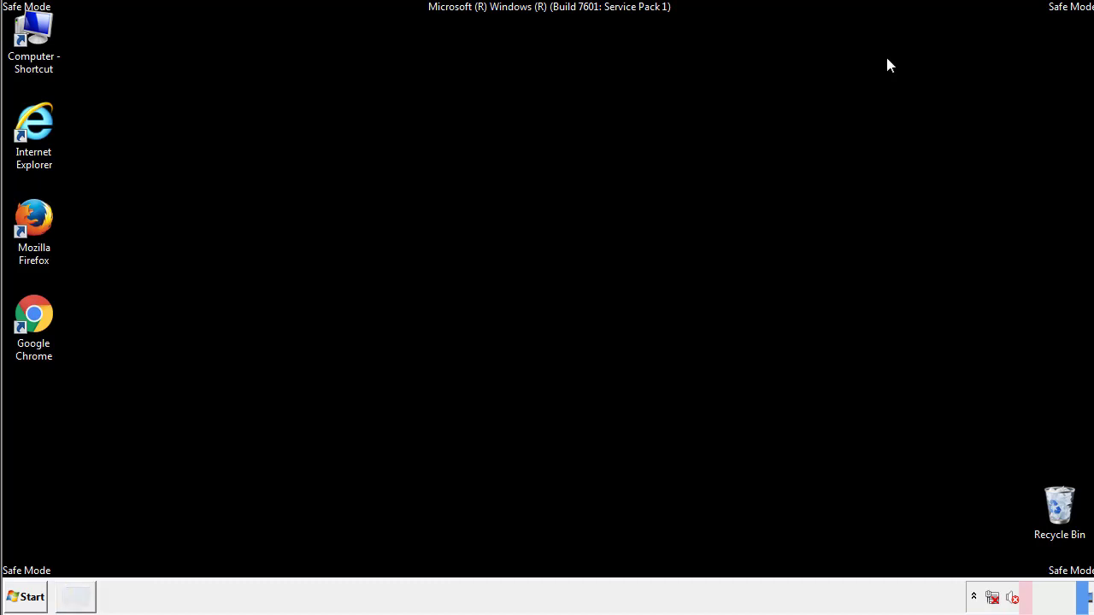
double_click(45, 30)
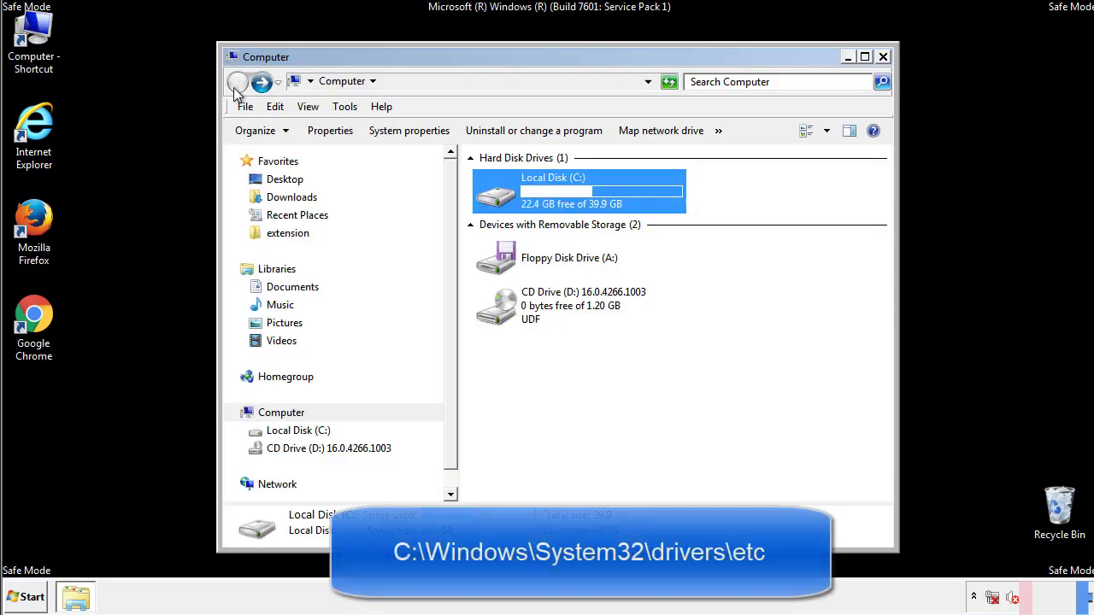
double_click(498, 197)
click(500, 315)
double_click(500, 315)
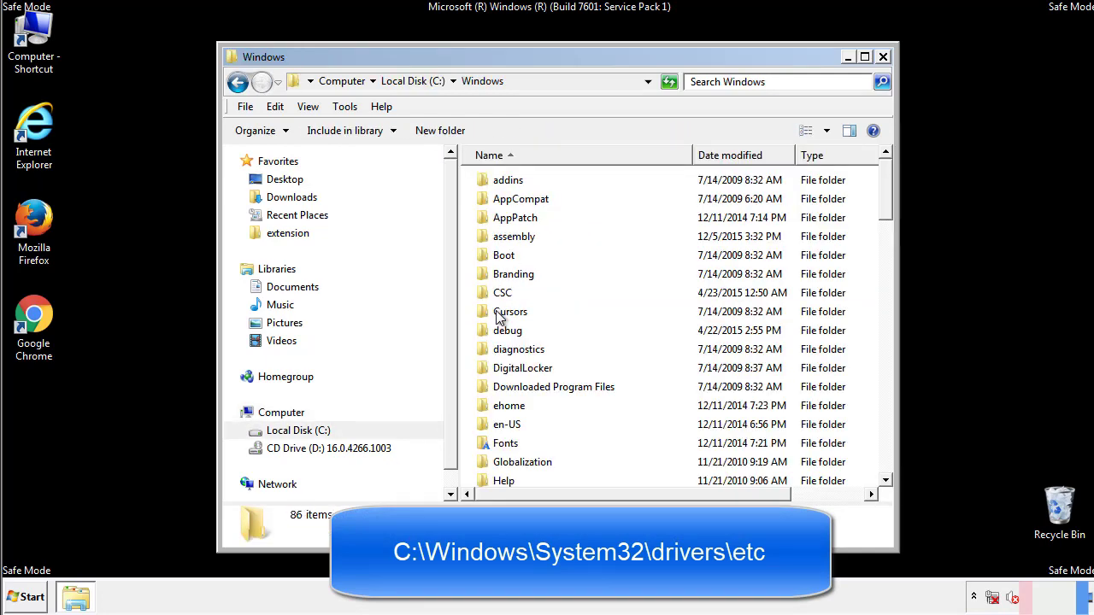
- Go into System32\drivers\etc and open the hosts file, bringing up the Open with choices
scroll(504, 380, down, 2)
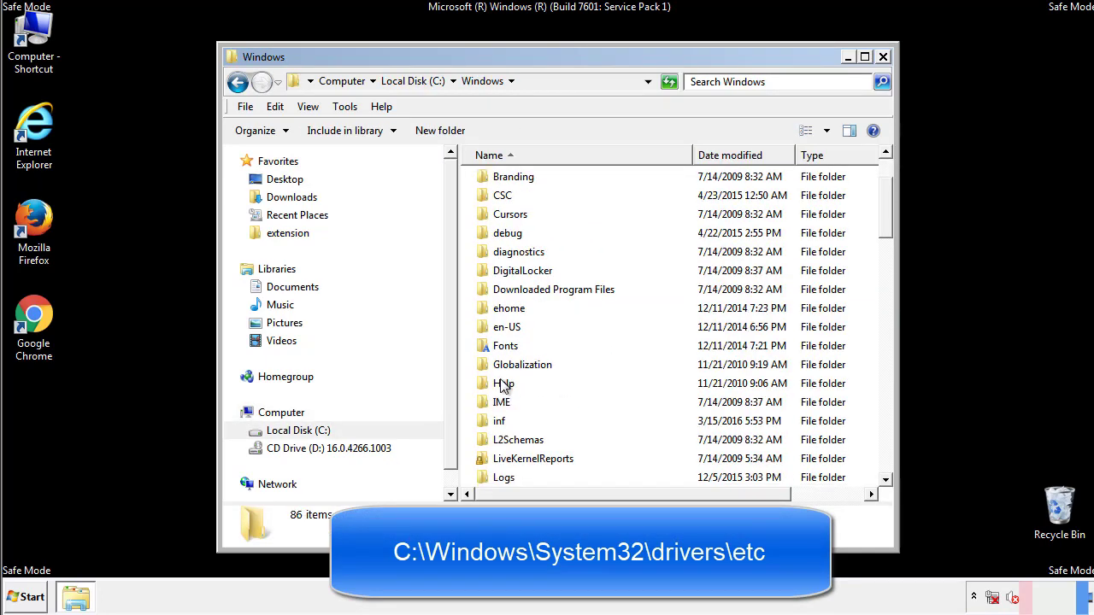
scroll(504, 386, down, 7)
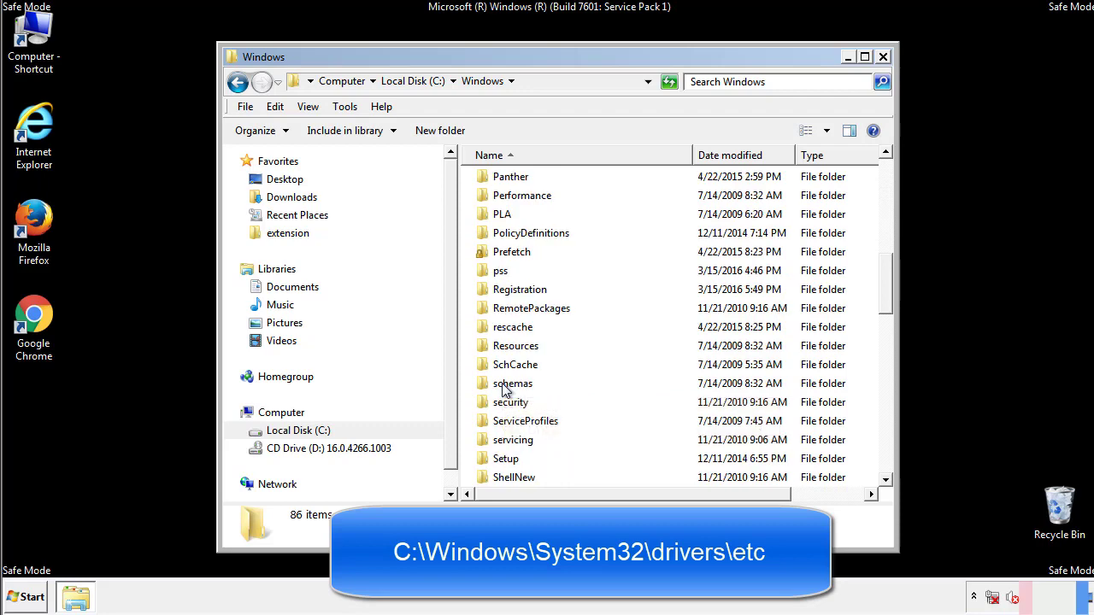
scroll(504, 386, down, 2)
double_click(517, 441)
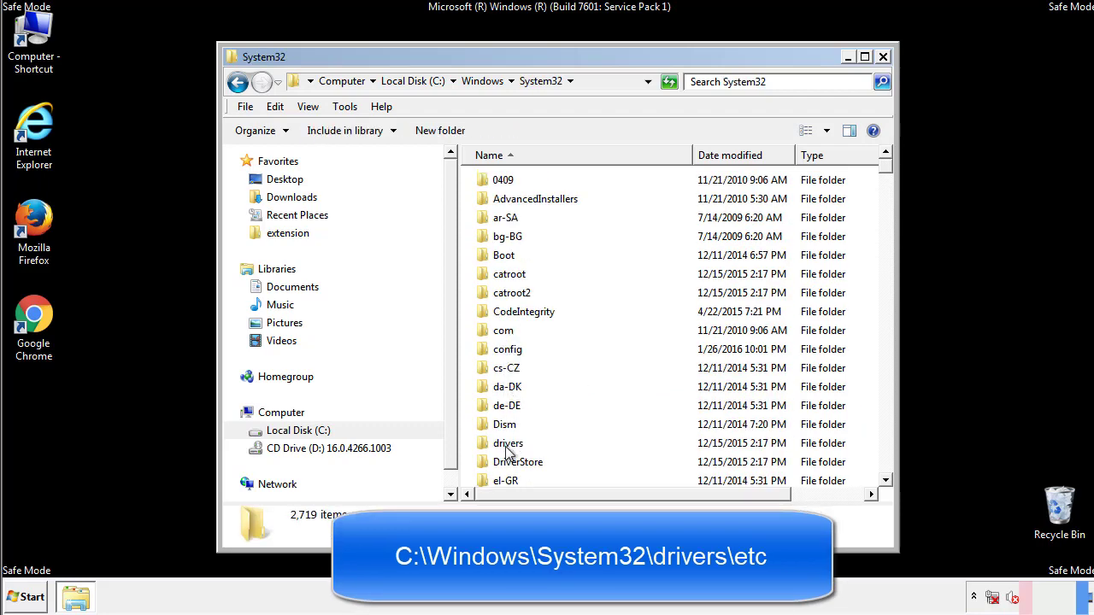
double_click(508, 445)
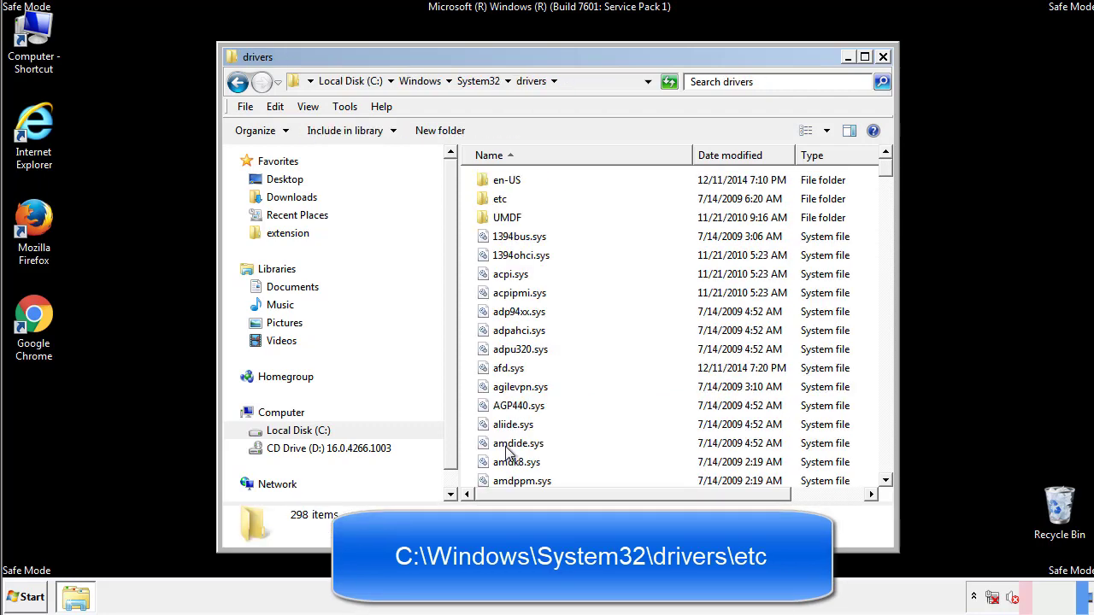
double_click(490, 206)
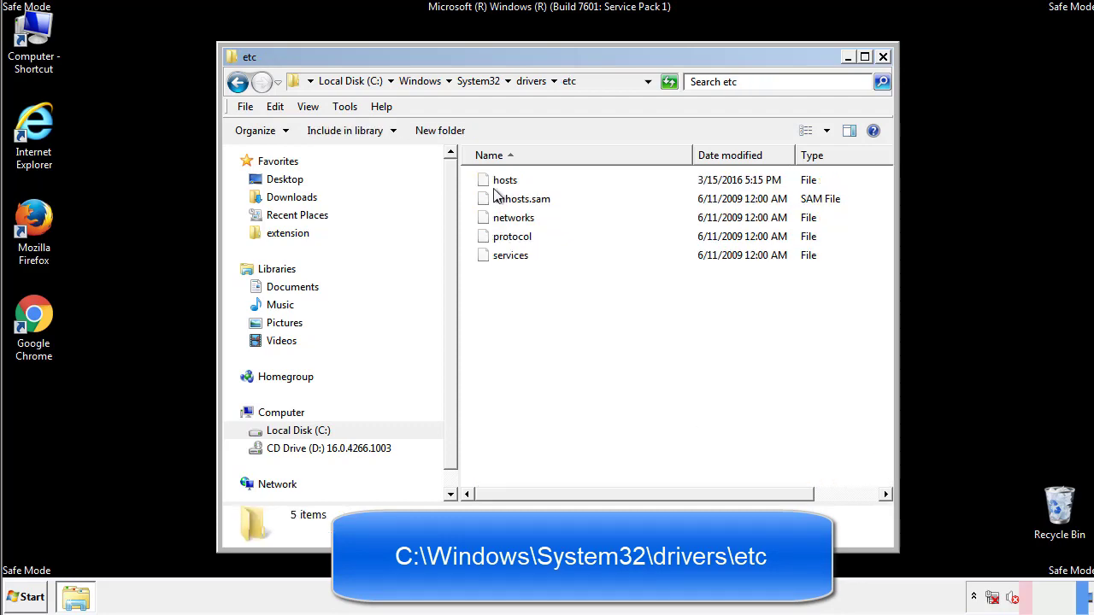
double_click(496, 182)
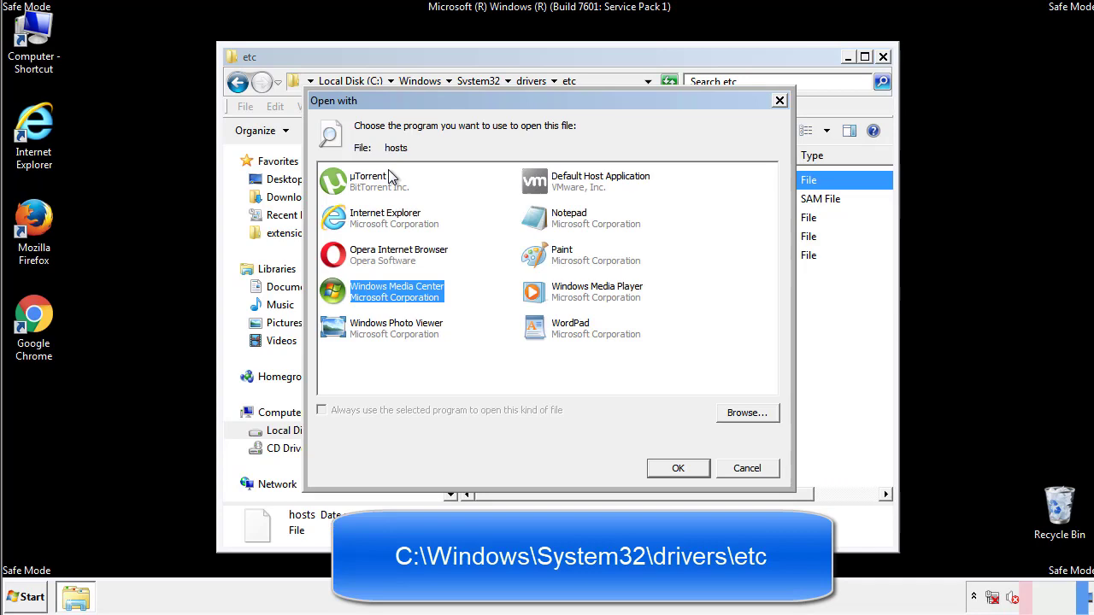
- Open hosts in Notepad and move its window fully on screen
click(554, 224)
click(676, 469)
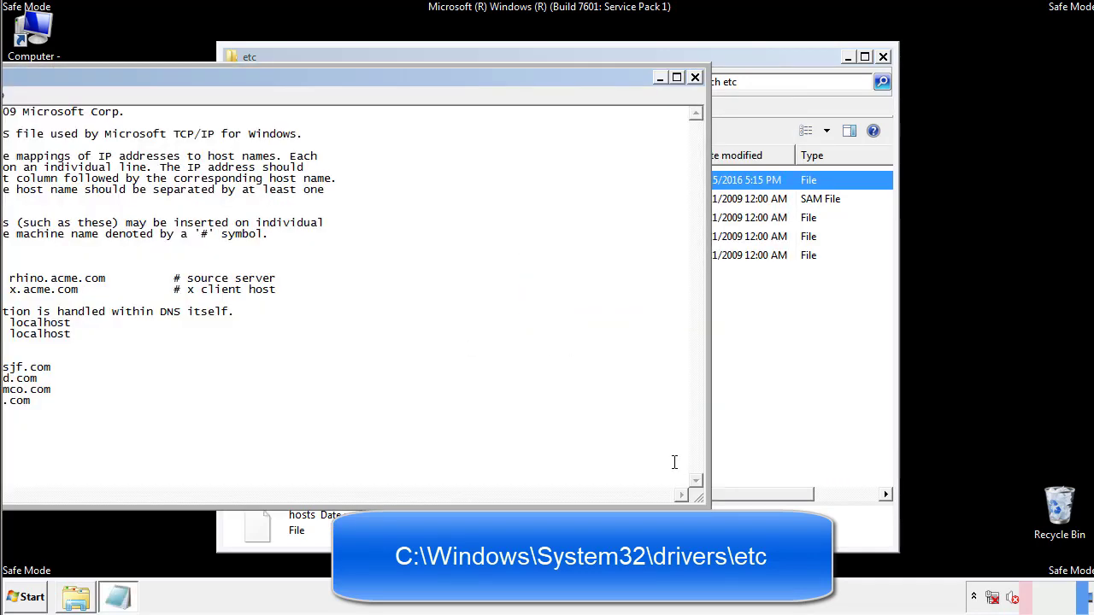
drag(447, 77, 695, 94)
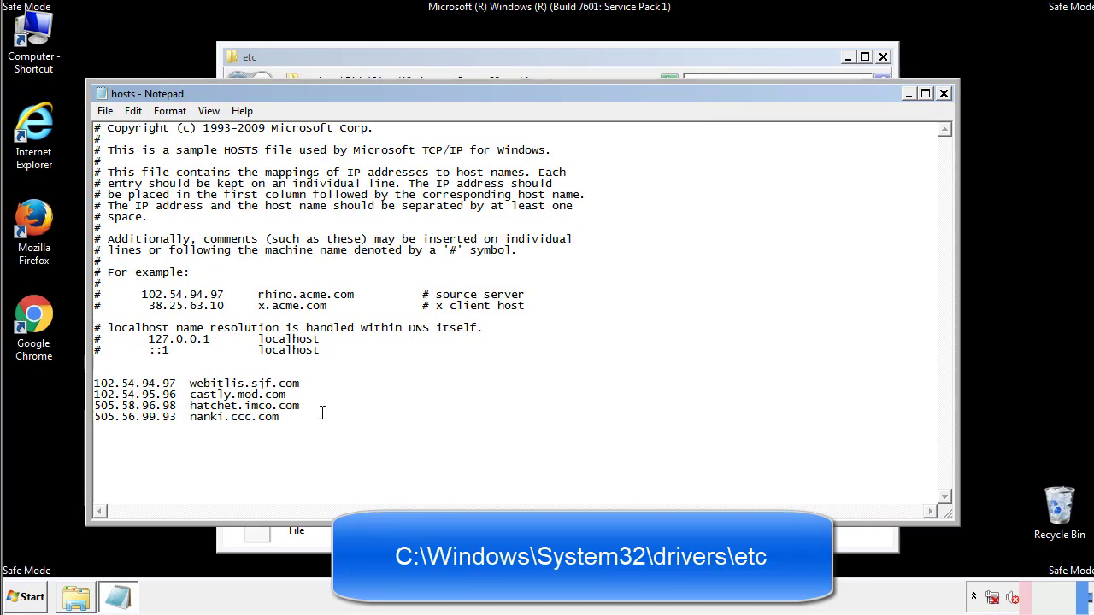
- Delete the four suspicious host entries at the bottom and save hosts when closing Notepad
drag(306, 419, 94, 383)
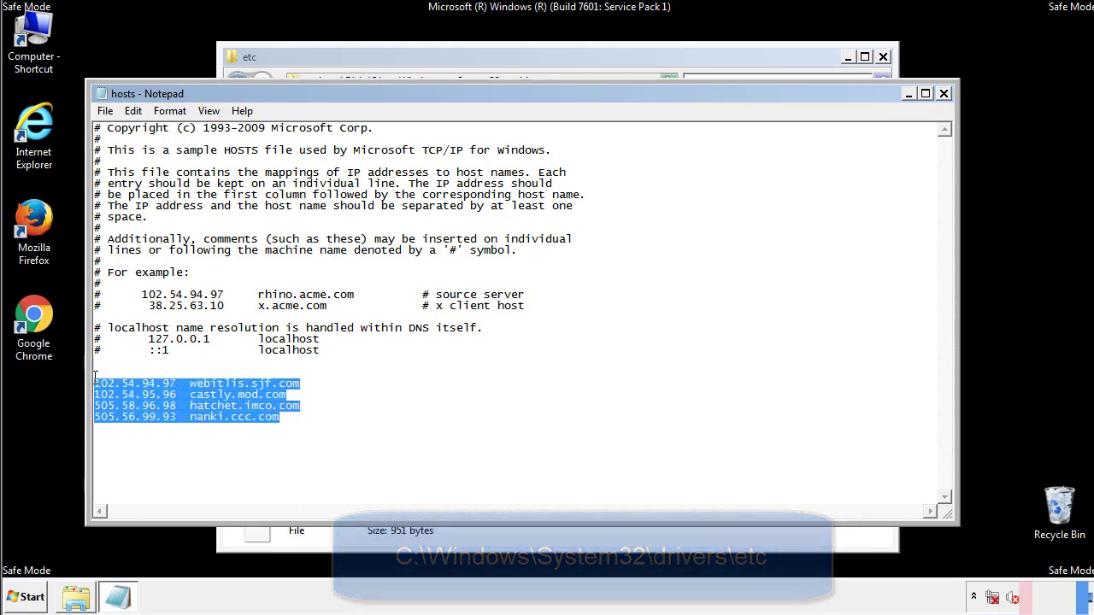
key(Delete)
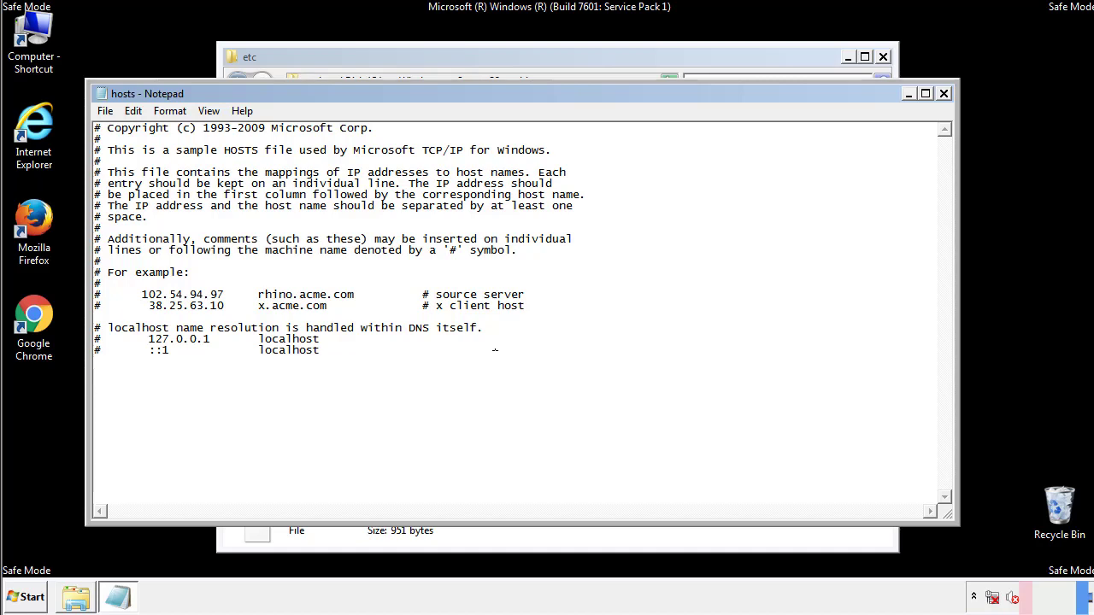
click(943, 94)
click(483, 312)
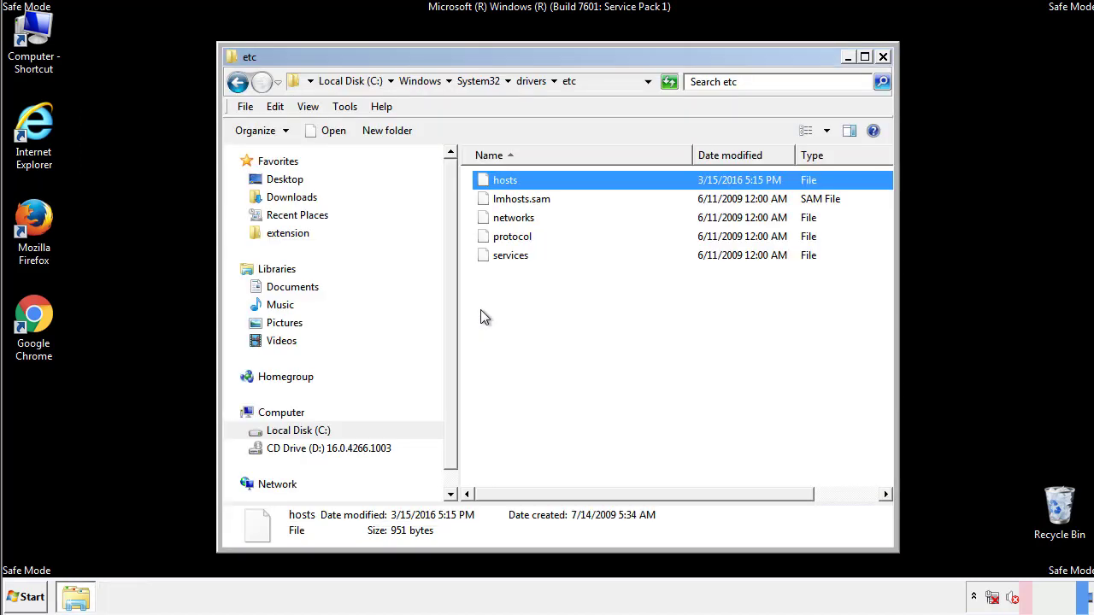
click(480, 318)
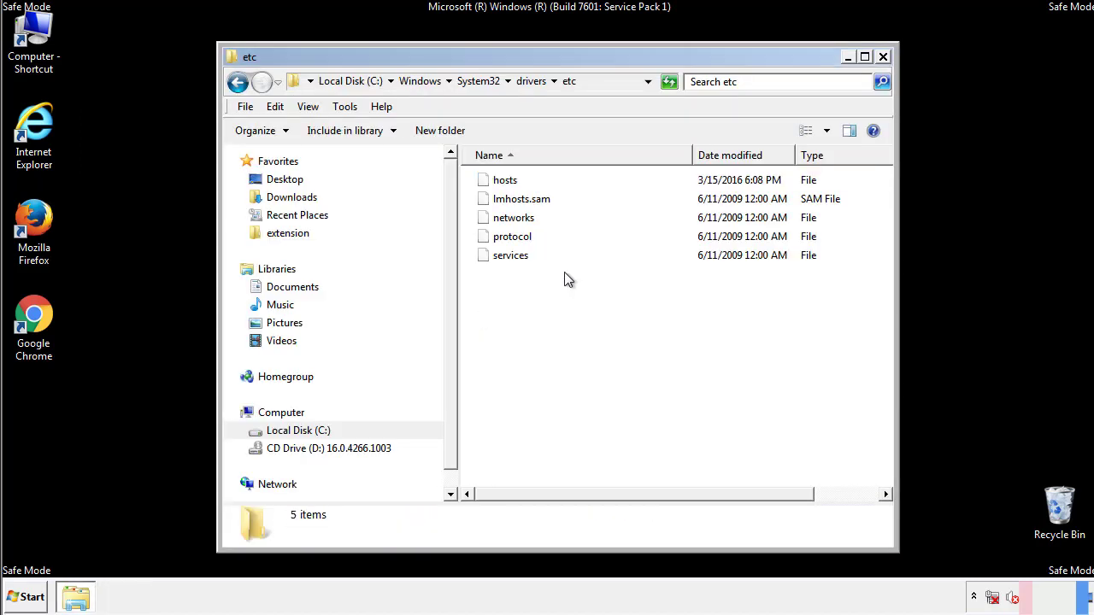
- Close the etc window and open the Startup folder from All Programs
click(882, 57)
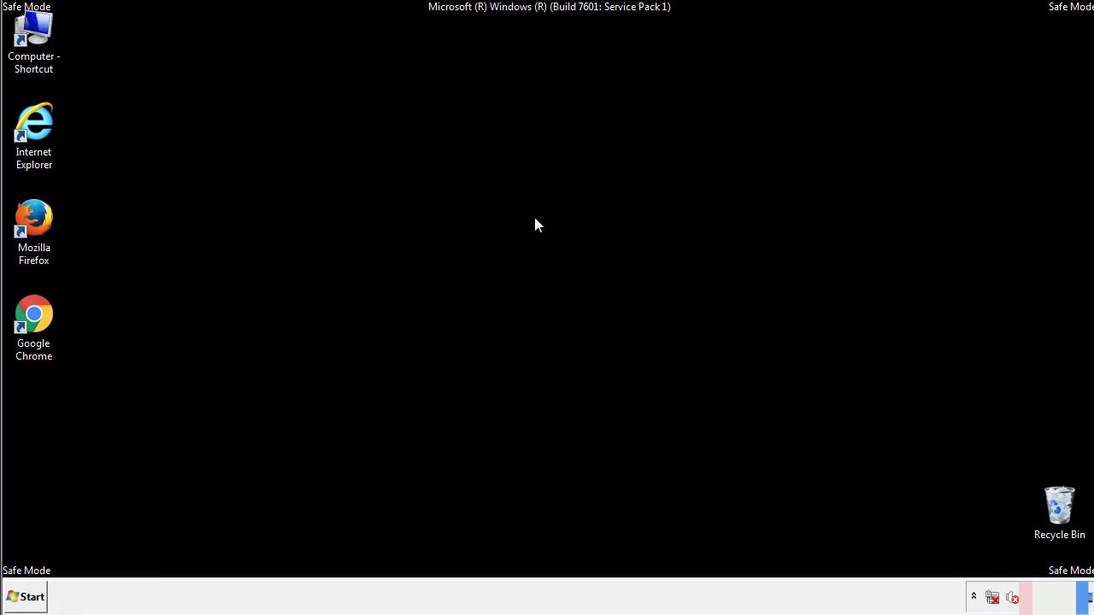
click(29, 597)
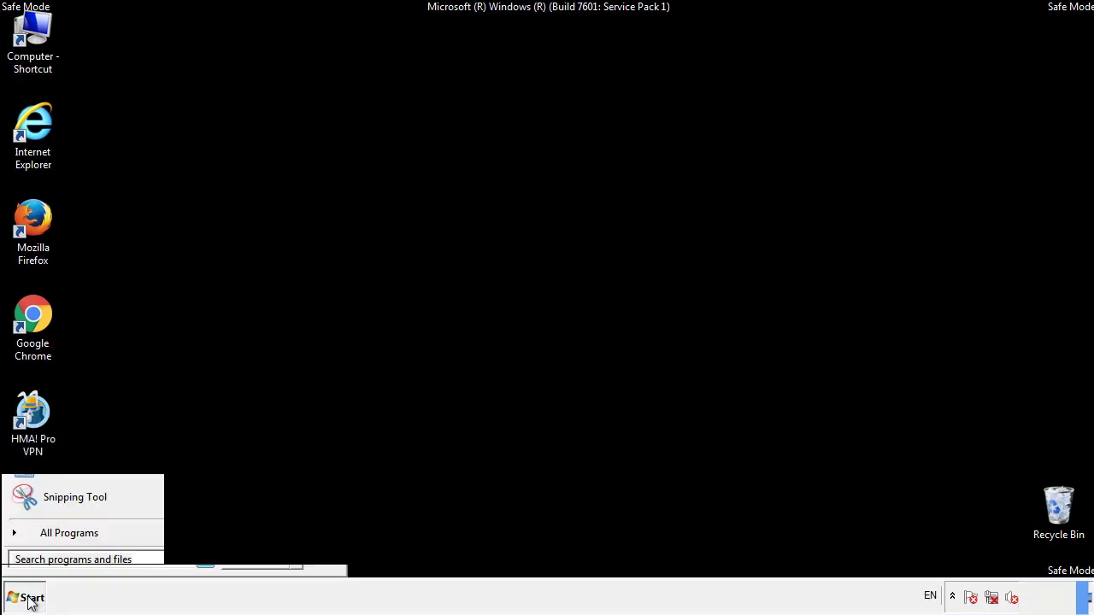
click(49, 539)
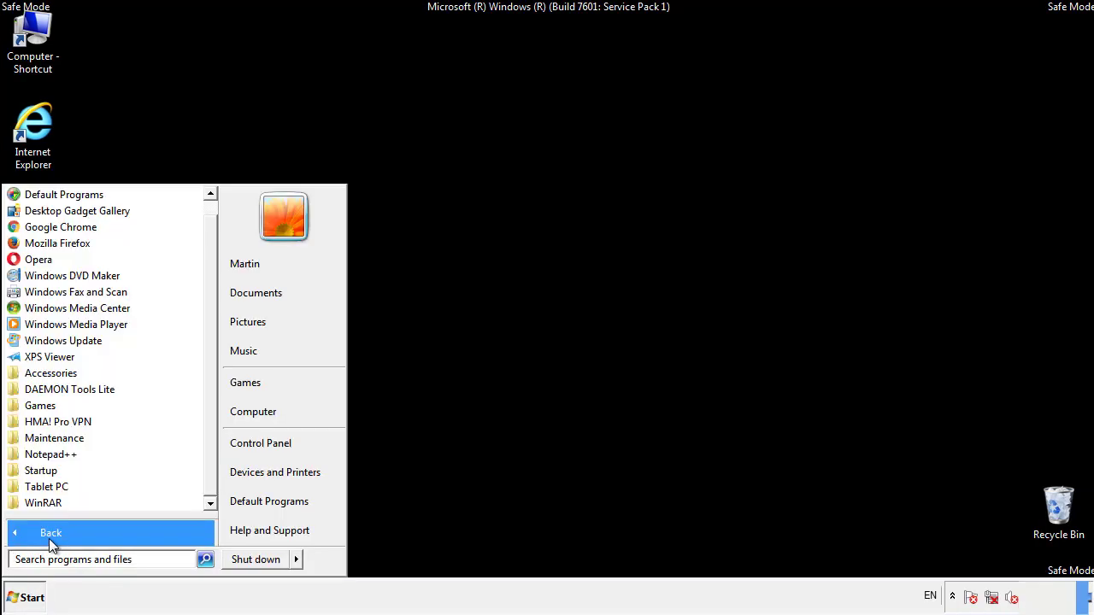
right_click(49, 468)
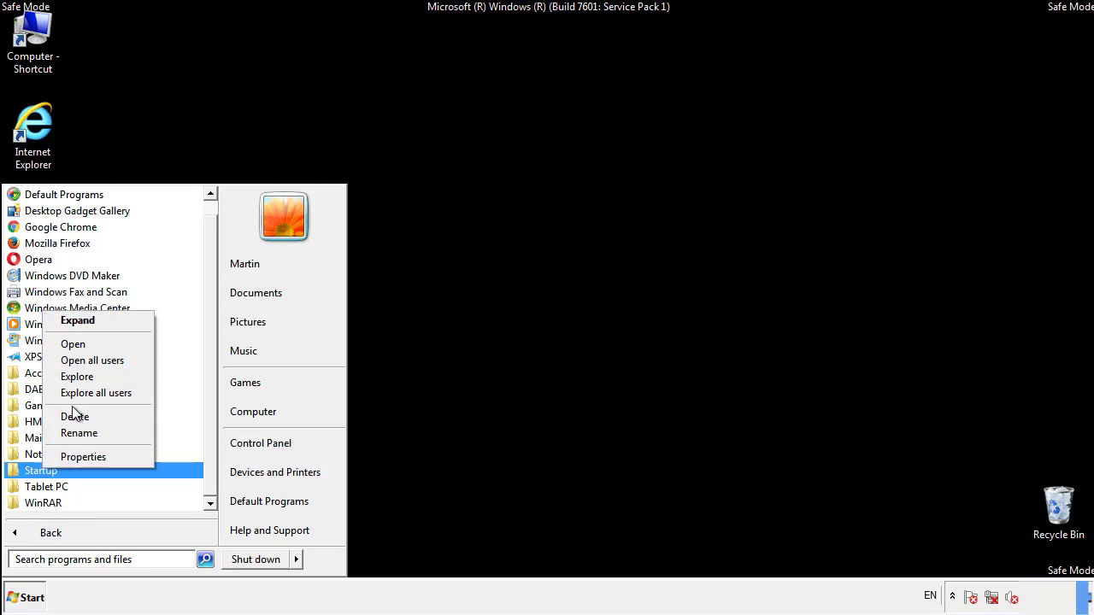
click(83, 343)
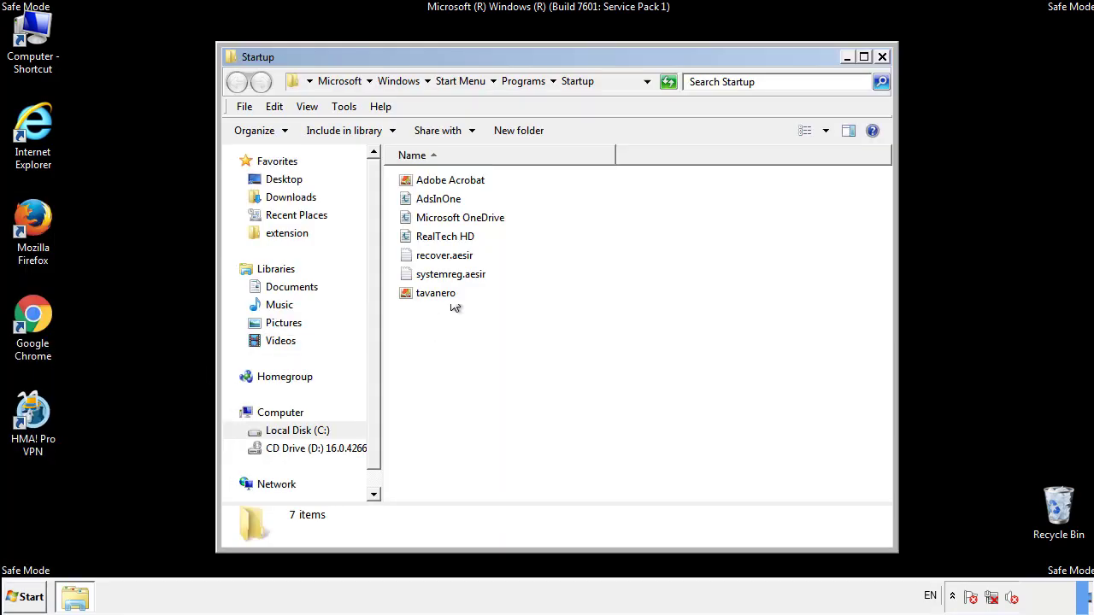
- Delete AdsInOne, recover.aesir, systemreg.aesir and tavanero from Startup, then close the folder
click(446, 202)
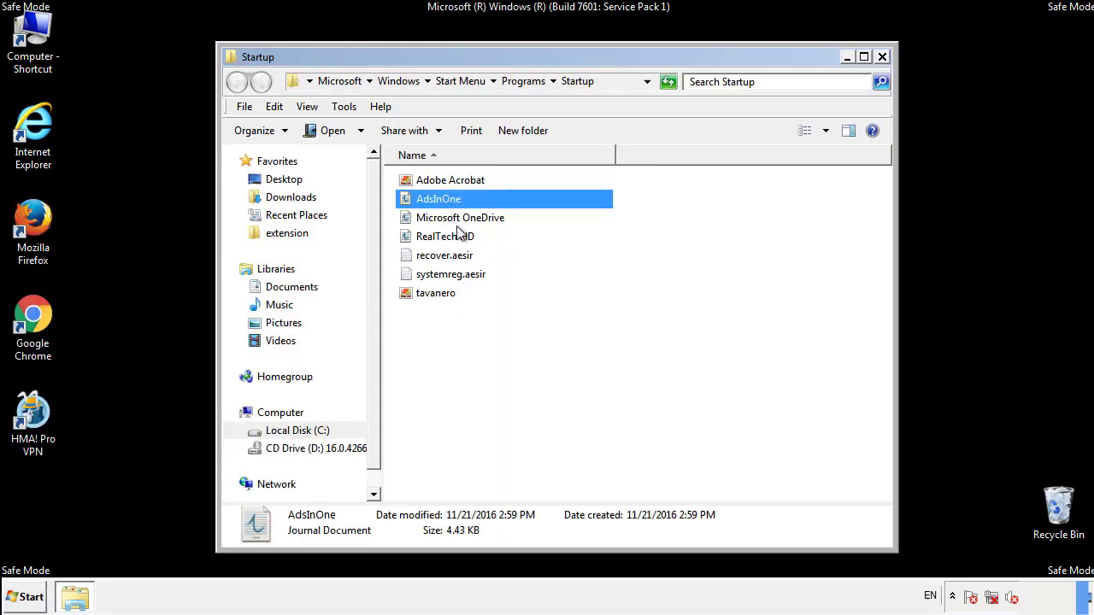
ctrl+click(445, 257)
ctrl+click(453, 274)
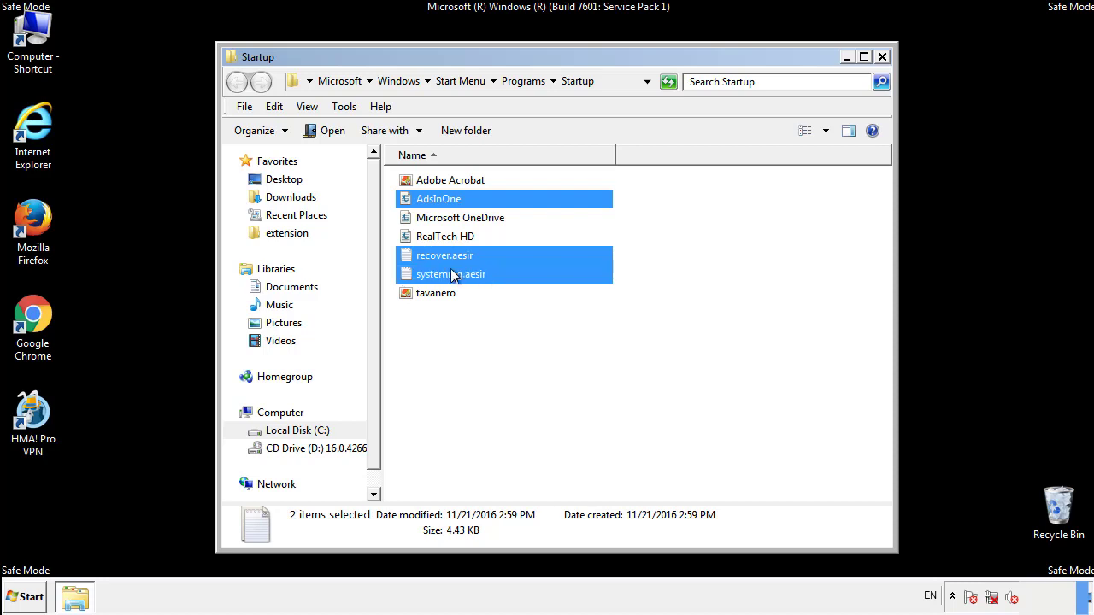
ctrl+click(436, 291)
right_click(432, 294)
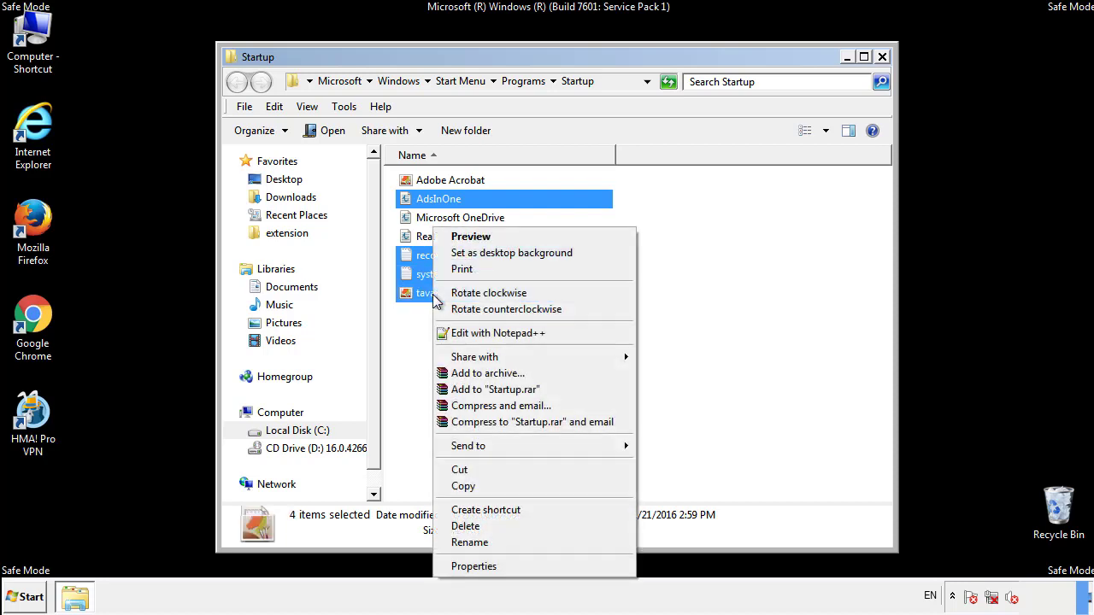
click(461, 525)
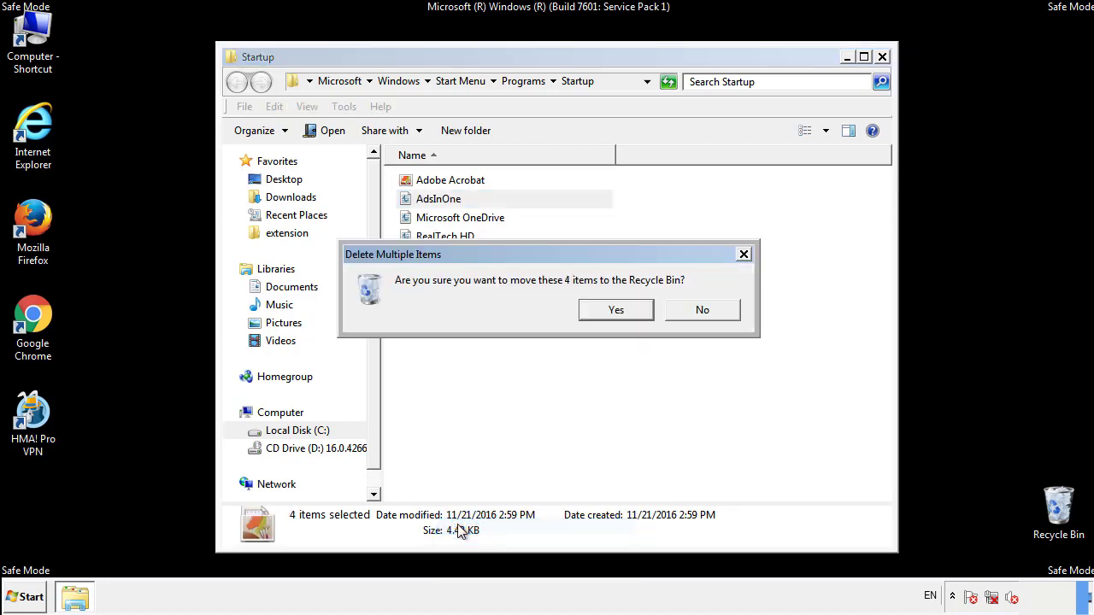
click(604, 311)
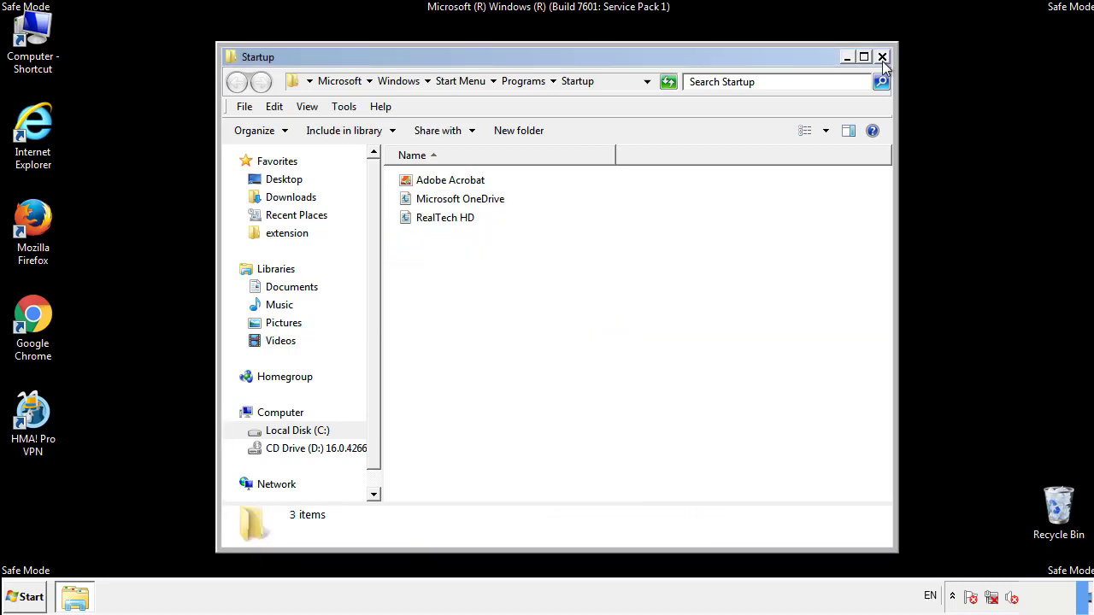
click(884, 68)
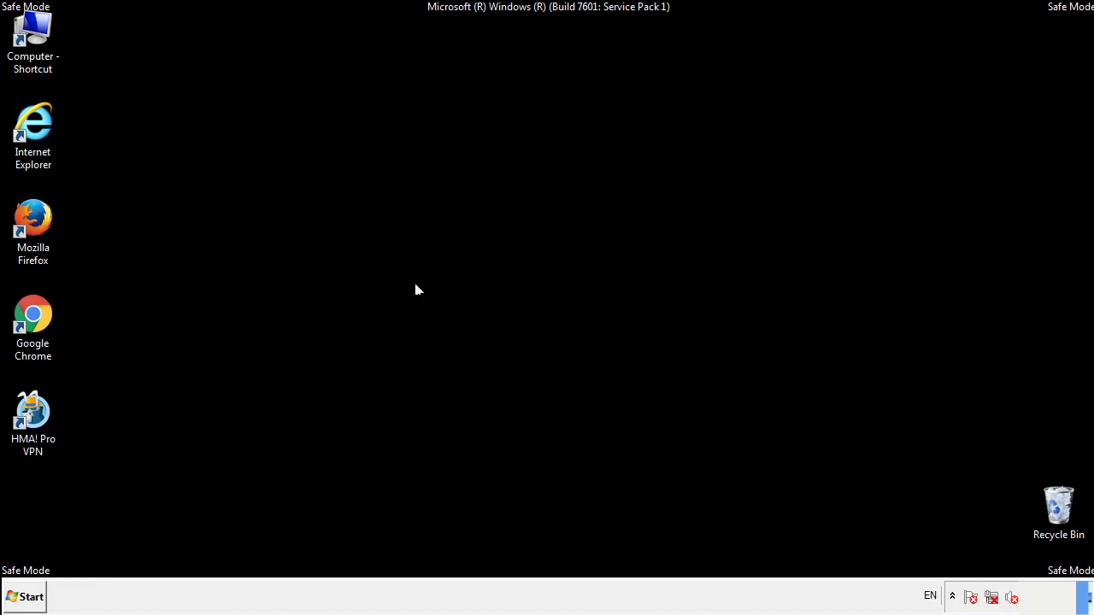
- Launch Registry Editor by searching regedit in the Start menu
click(26, 599)
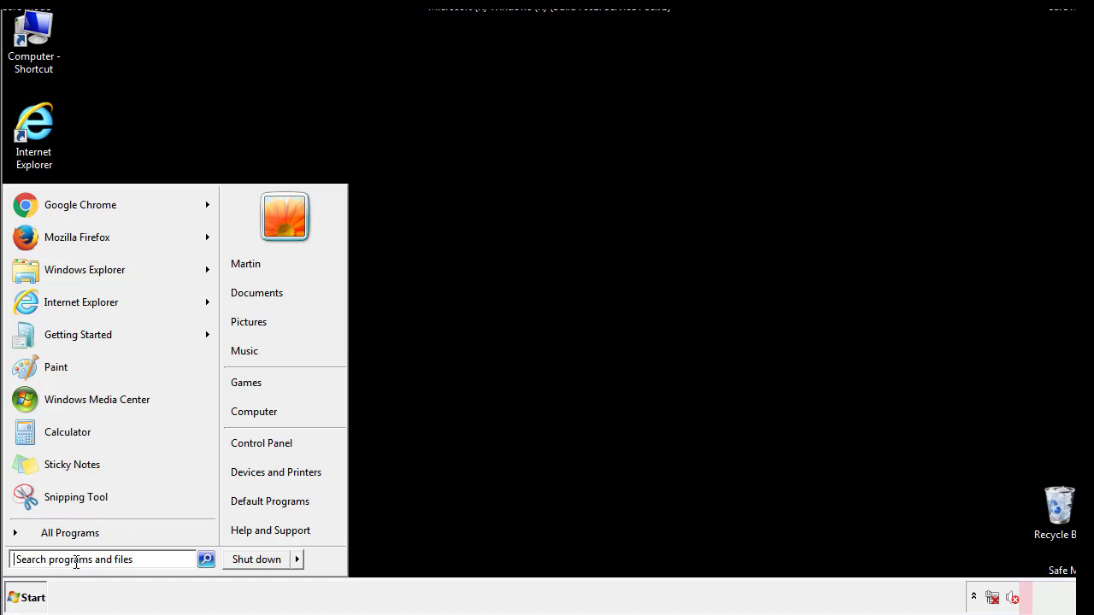
text(reged)
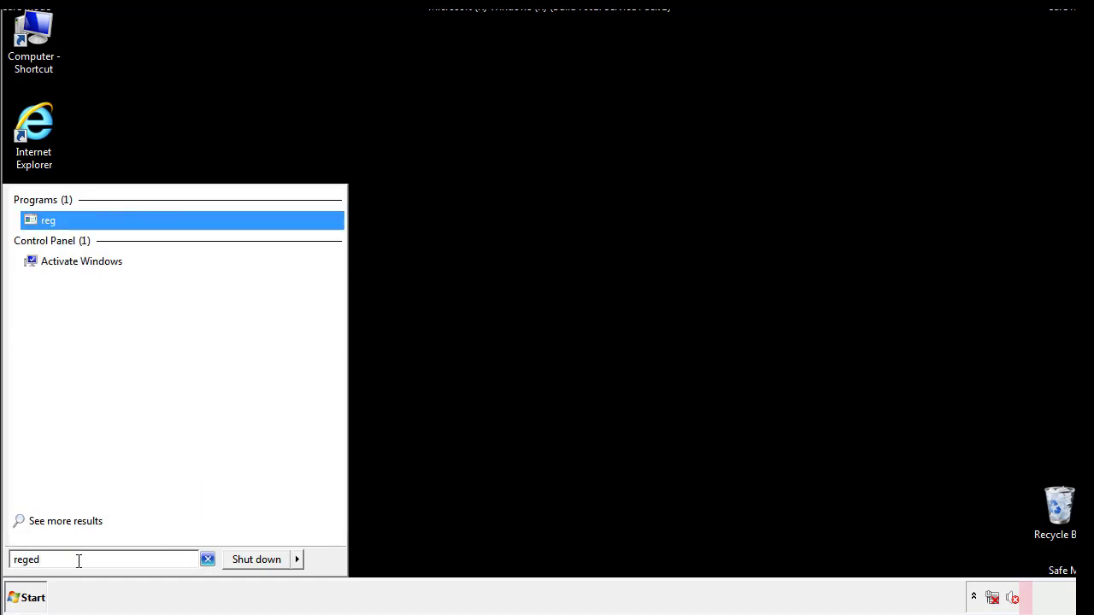
text(it)
key(Return)
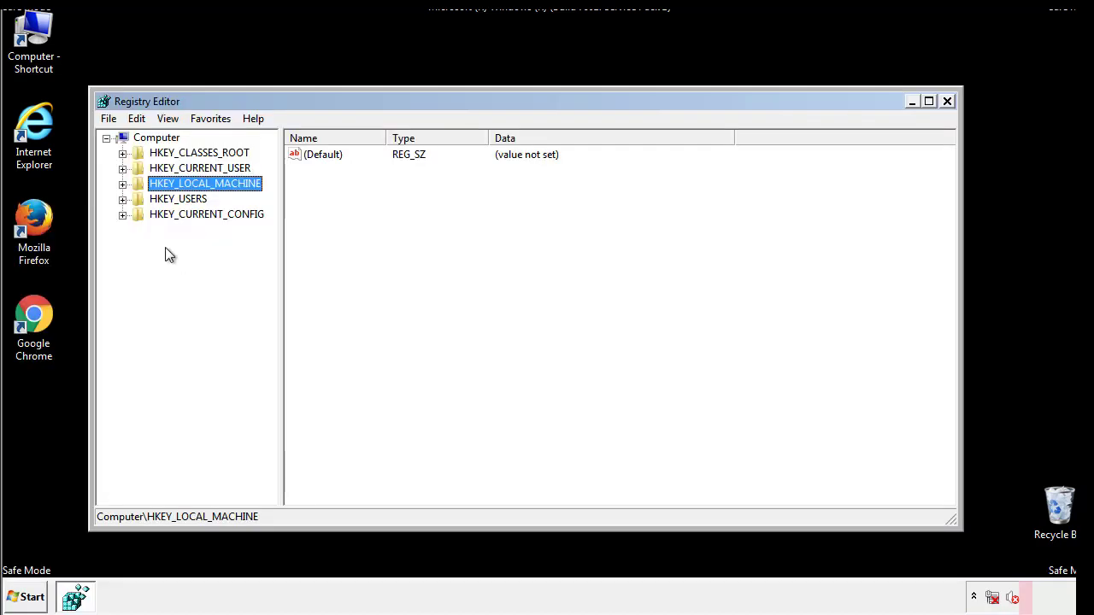
- Expand HKEY_LOCAL_MACHINE\SOFTWARE\Microsoft\Windows\CurrentVersion in the registry tree
click(122, 185)
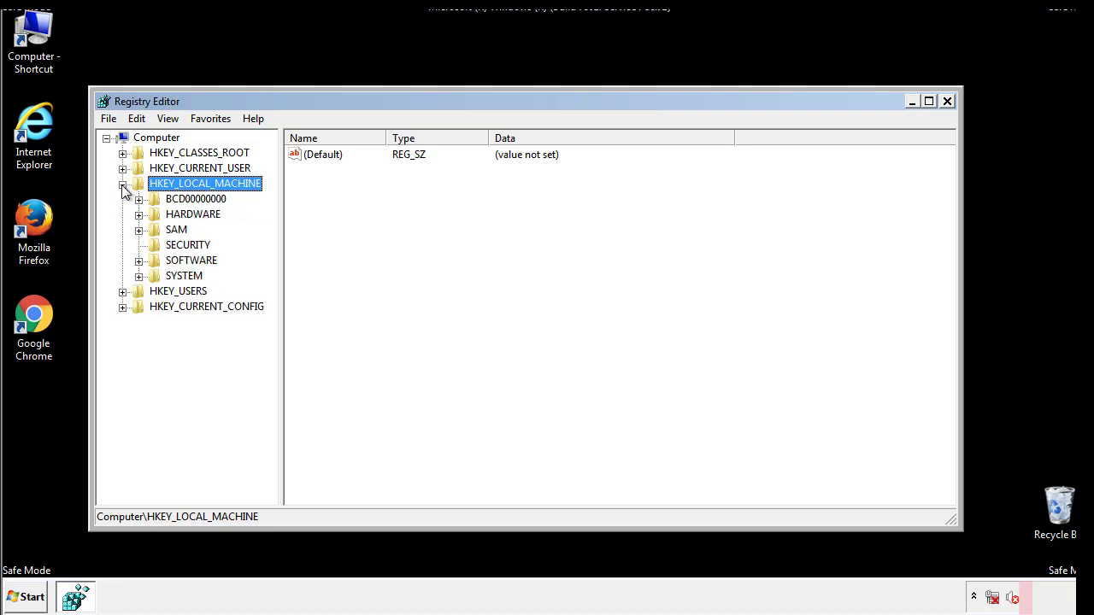
click(138, 260)
drag(270, 252, 271, 283)
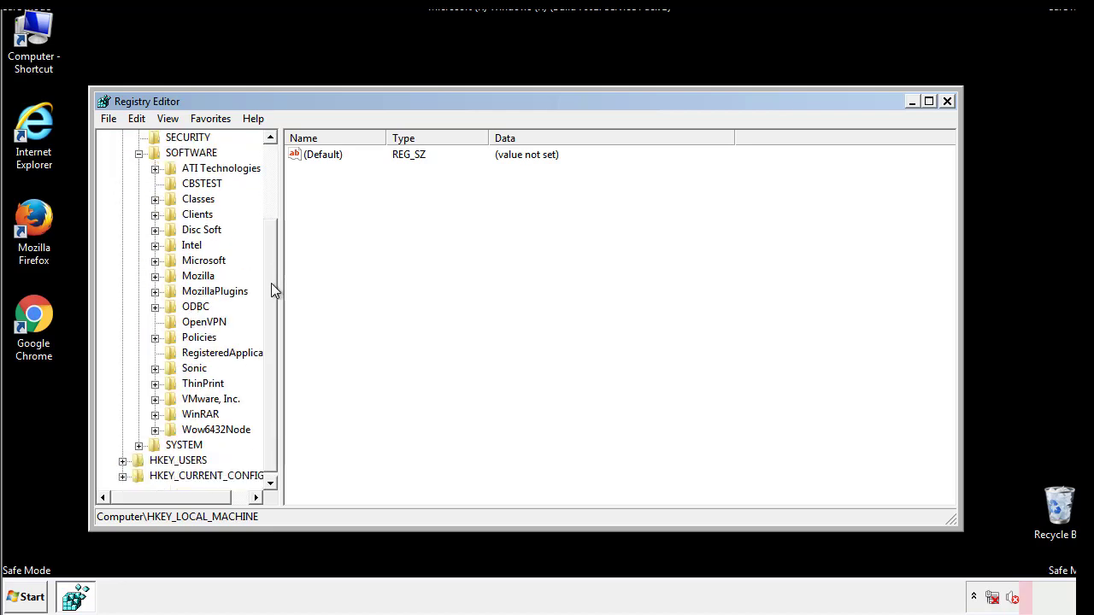
click(154, 261)
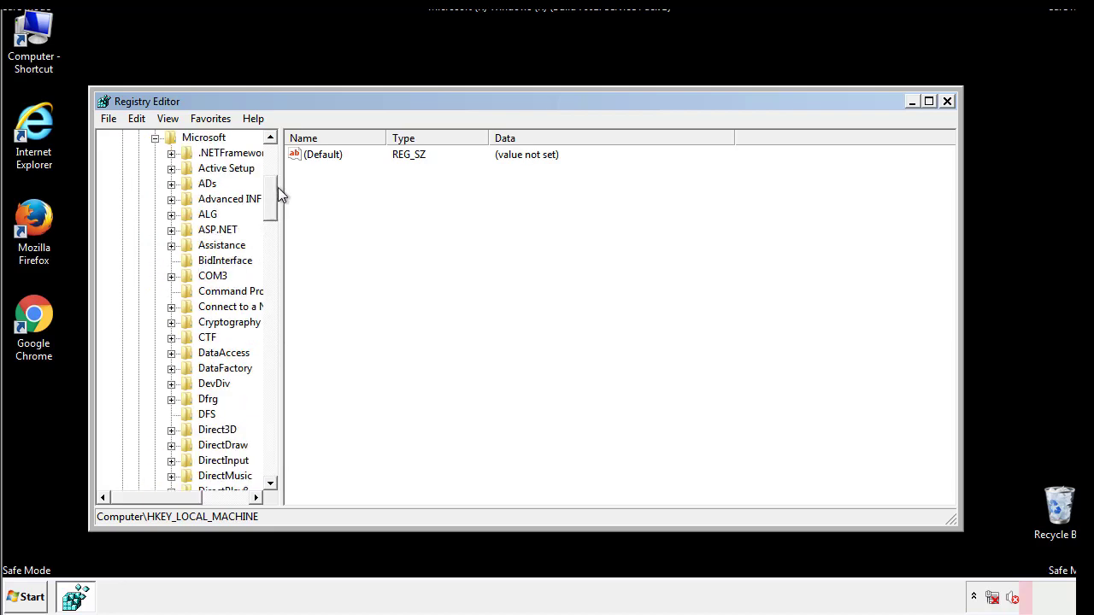
mouse_move(271, 213)
mouse_down()
mouse_move(274, 453)
mouse_move(273, 441)
mouse_up()
click(171, 260)
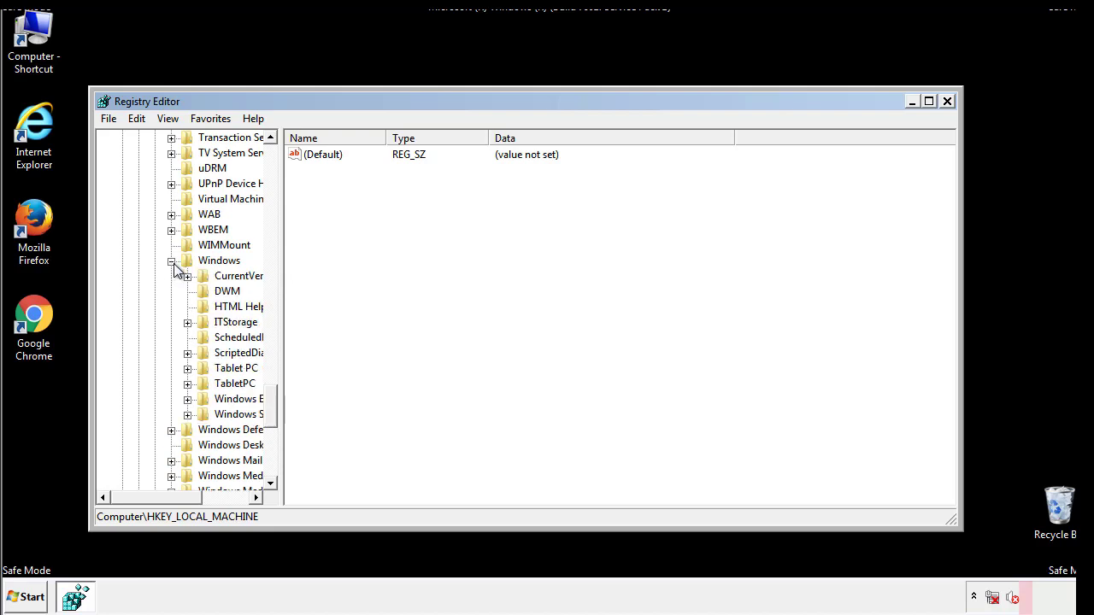
drag(151, 498, 174, 501)
click(140, 276)
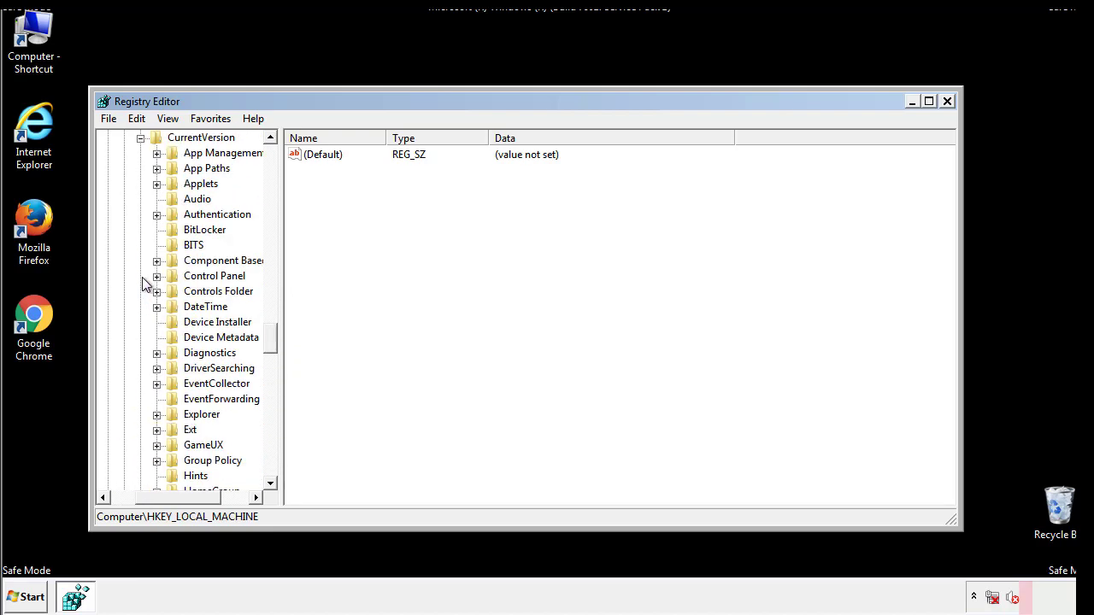
drag(278, 338, 271, 395)
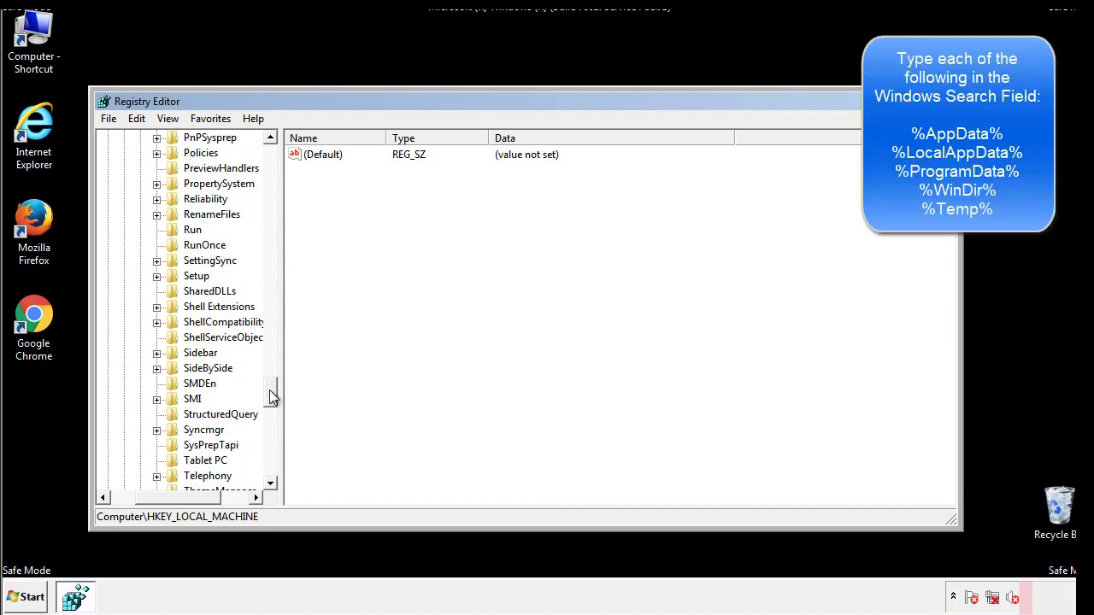
- Select HKLM's Run key and delete the tappi.loc value, confirming with Yes
click(179, 231)
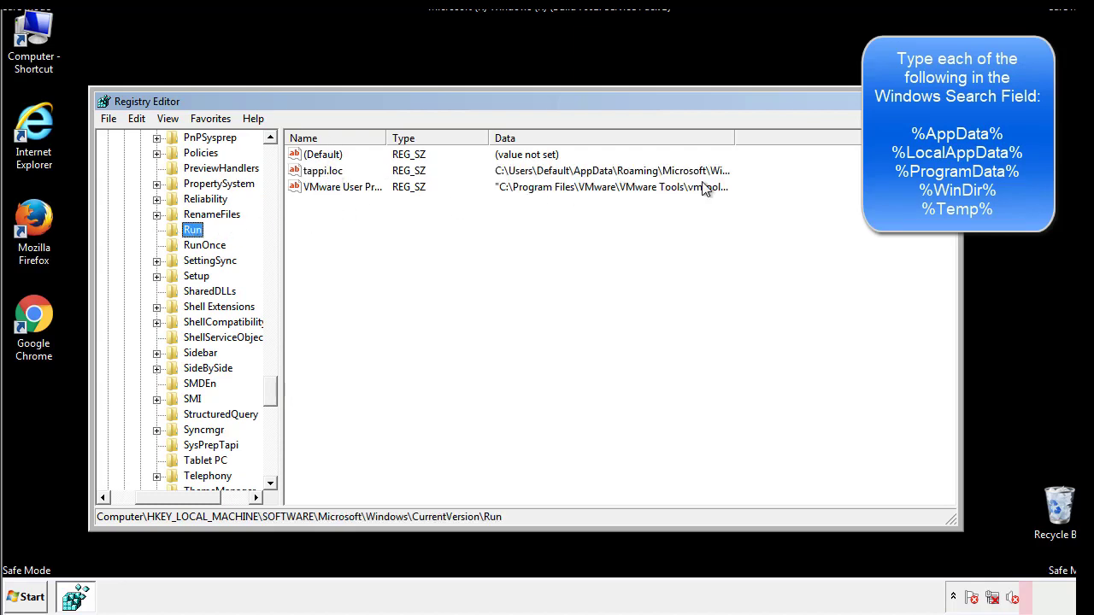
click(322, 173)
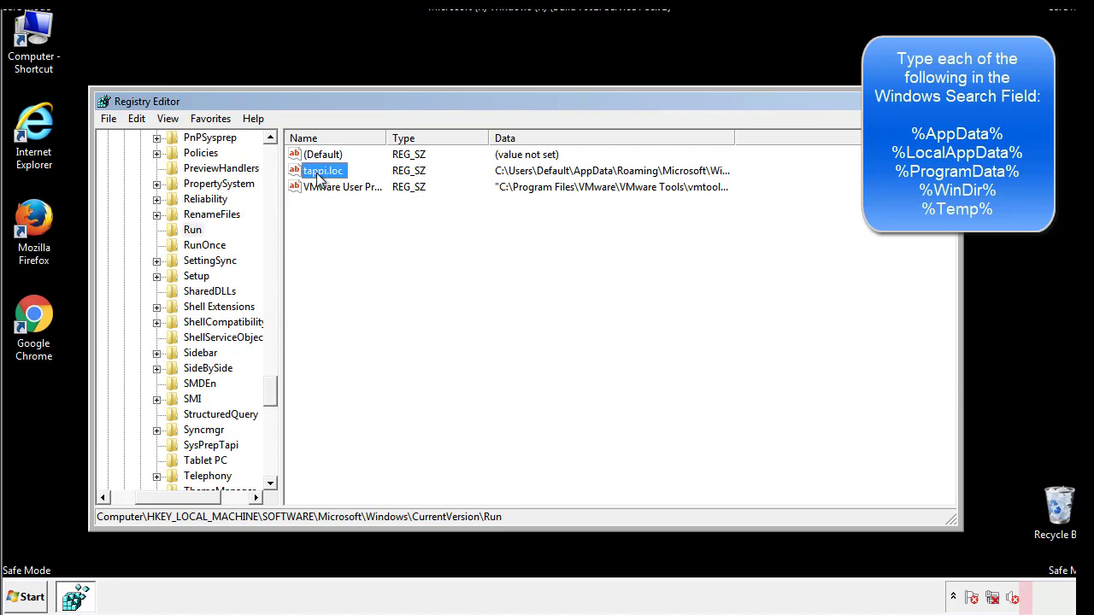
right_click(317, 173)
click(342, 222)
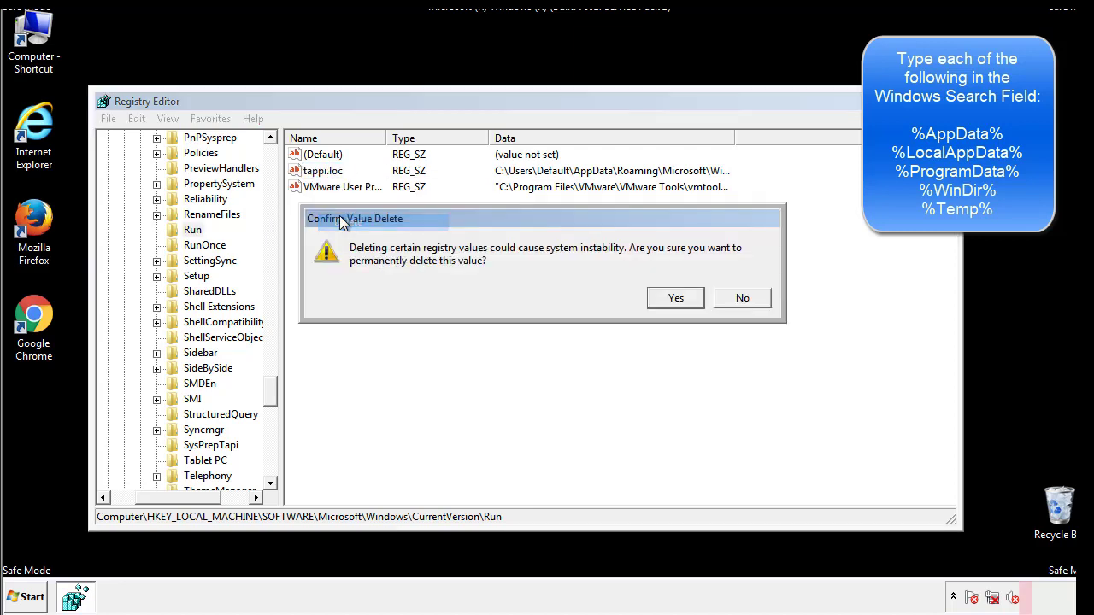
click(667, 299)
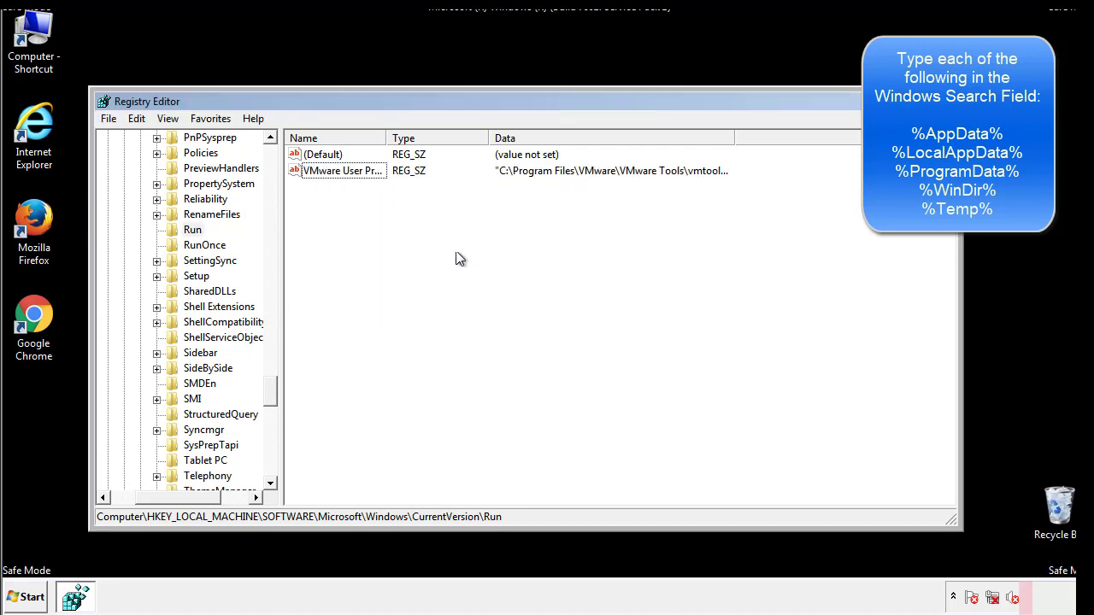
drag(271, 389, 270, 464)
drag(207, 494, 132, 508)
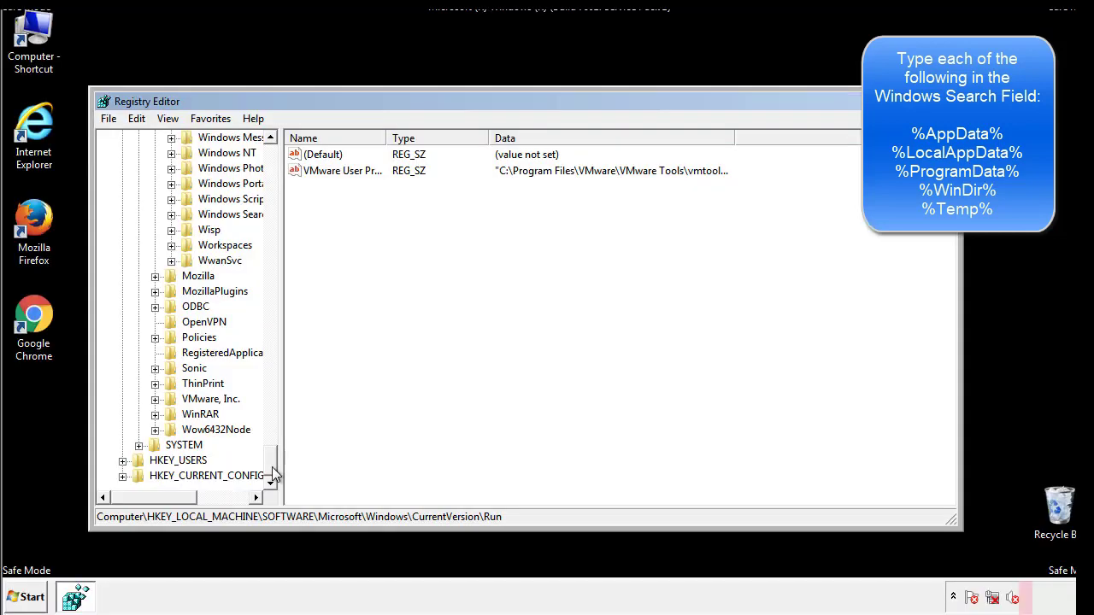
drag(275, 470, 278, 162)
- Collapse HKEY_LOCAL_MACHINE and expand HKEY_CURRENT_USER\Software\Microsoft\Windows\CurrentVersion
click(122, 184)
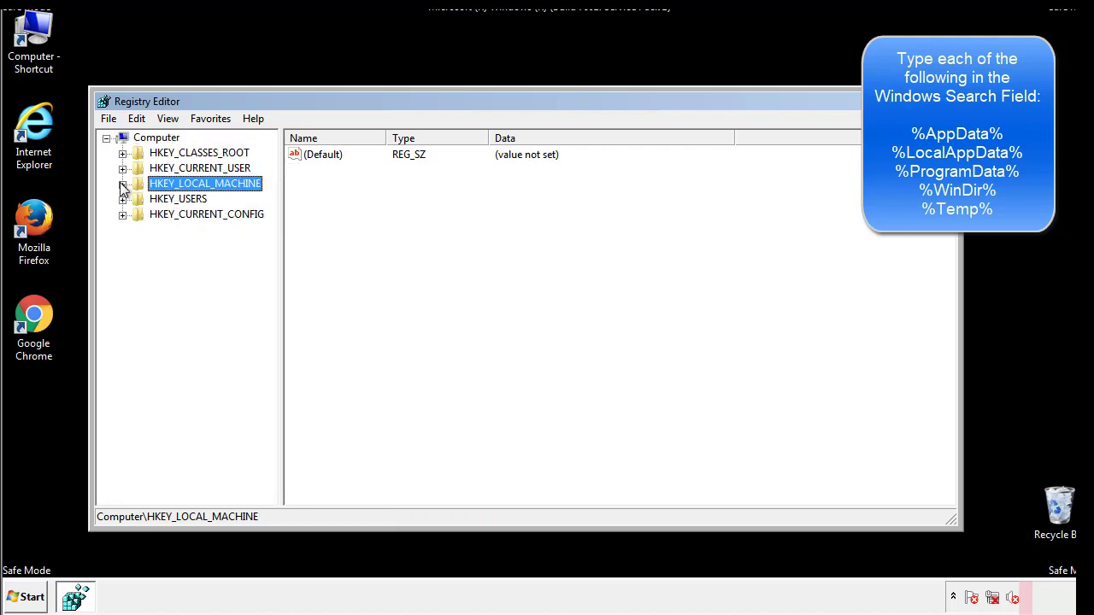
click(122, 168)
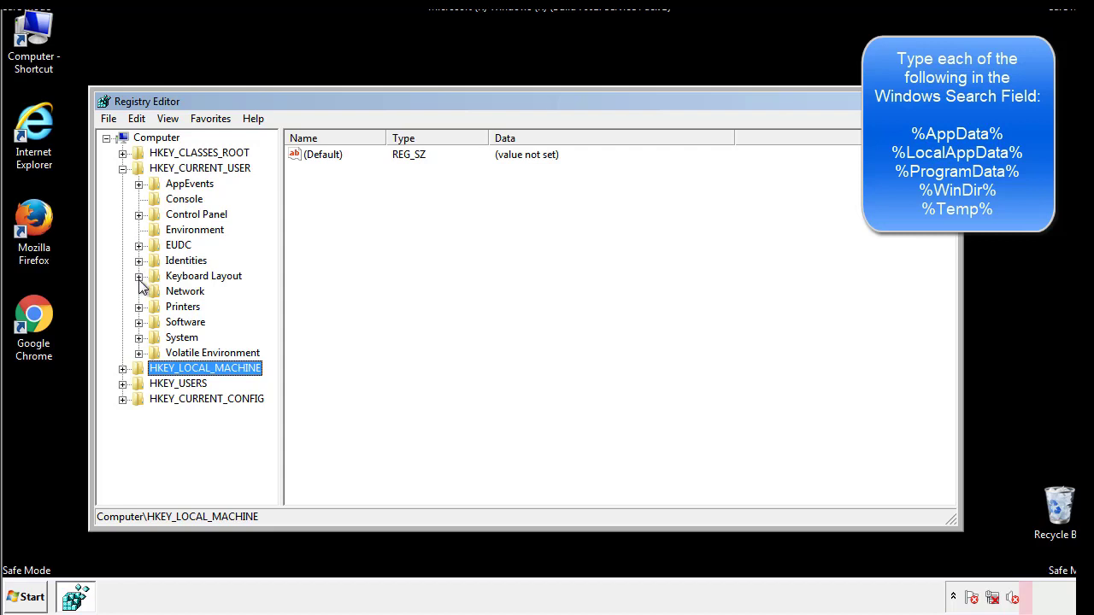
click(139, 322)
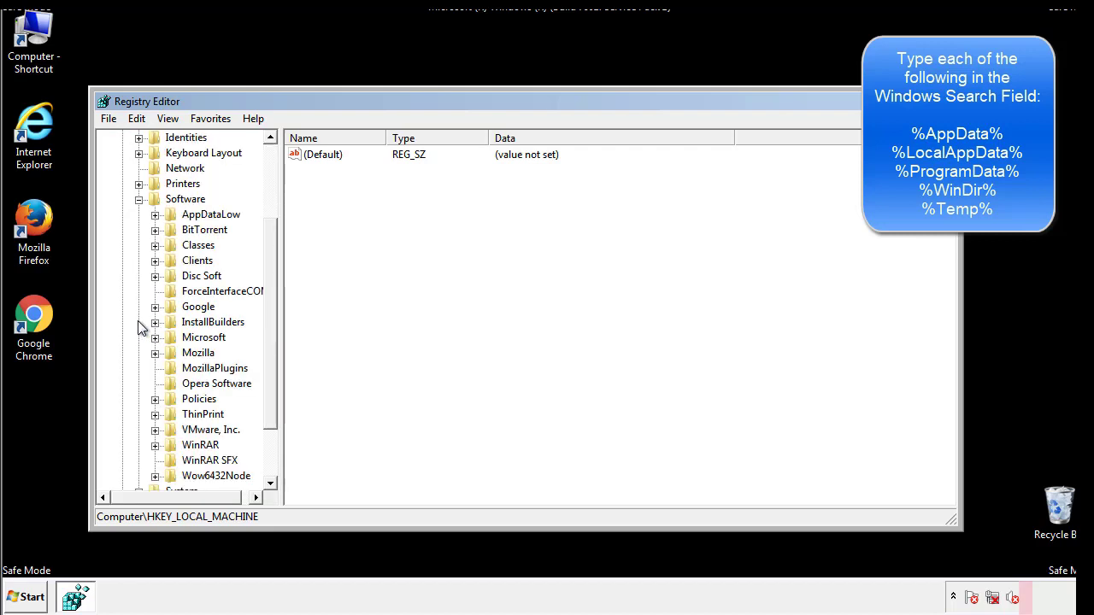
drag(268, 310, 269, 326)
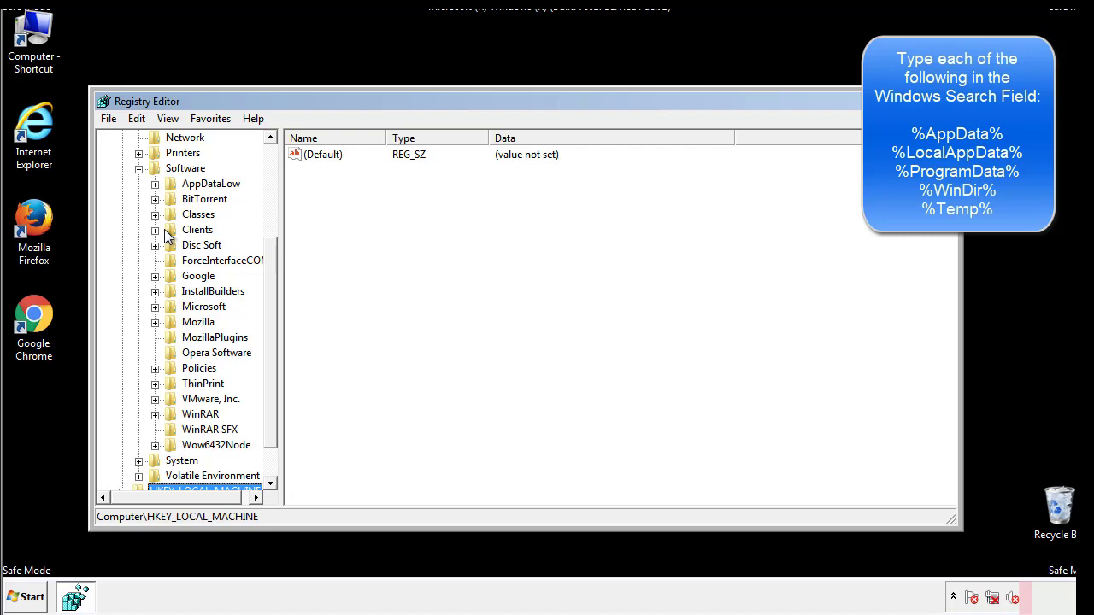
click(154, 307)
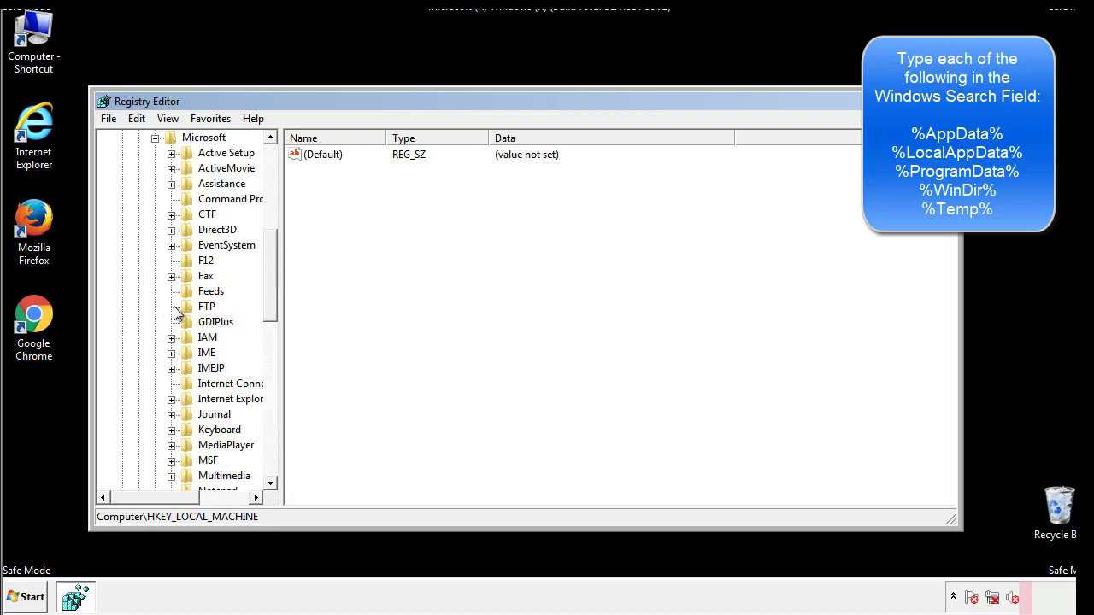
drag(270, 257, 269, 355)
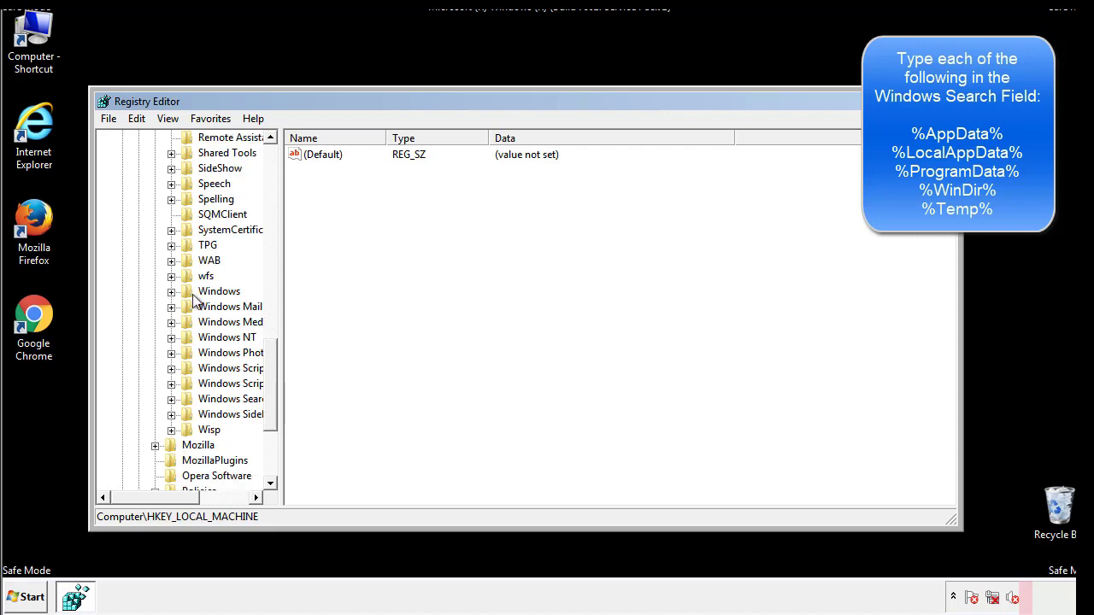
click(172, 292)
click(188, 307)
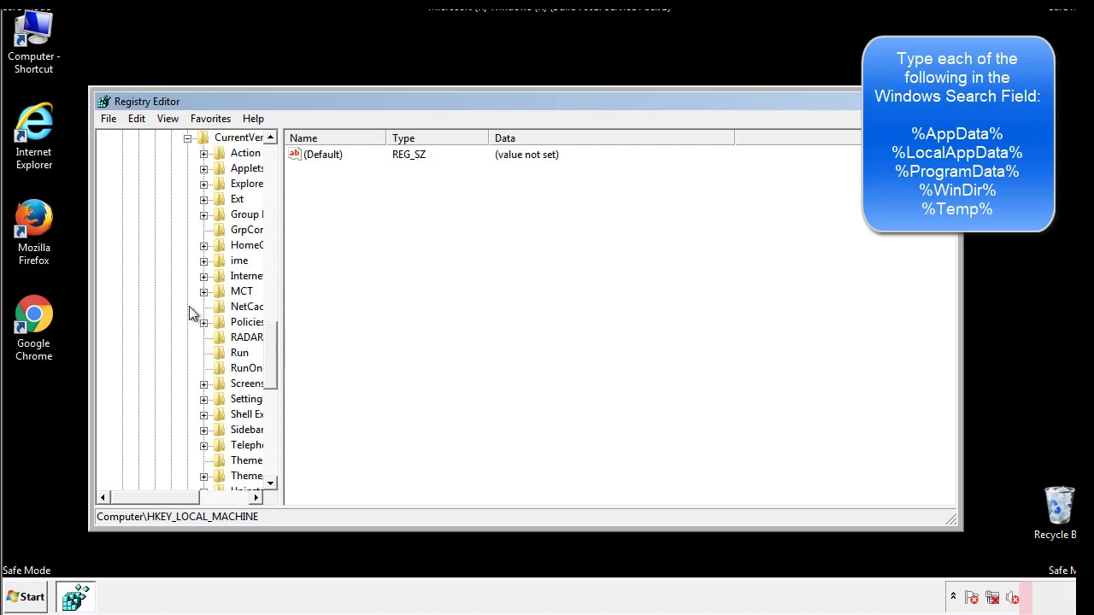
drag(165, 501, 192, 497)
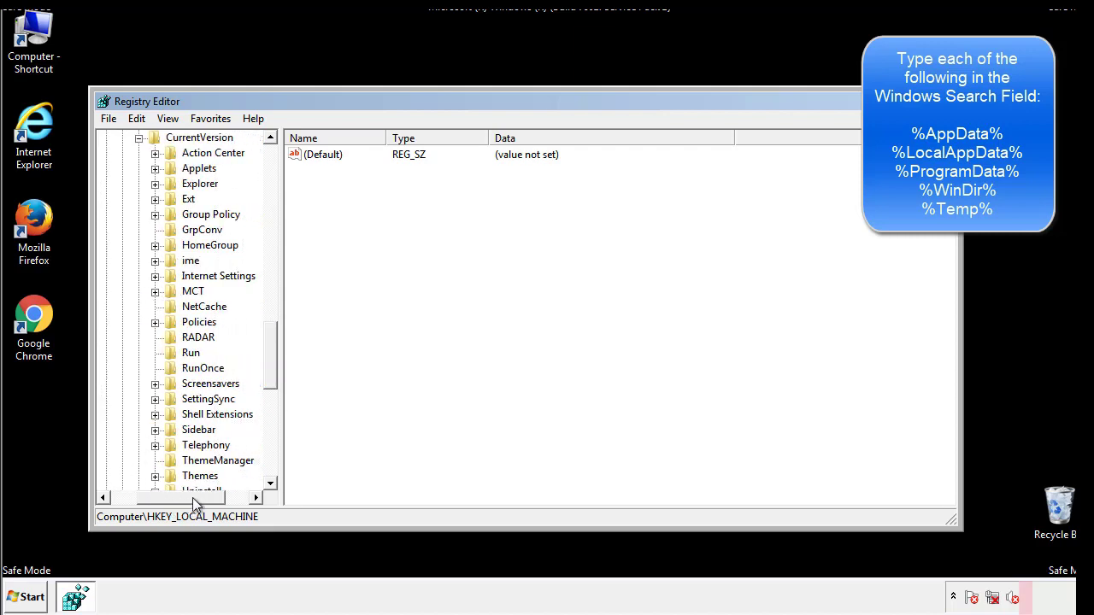
- Check HKCU's Run key, holding only the DAEMON Tools value, then collapse the Windows key
click(190, 352)
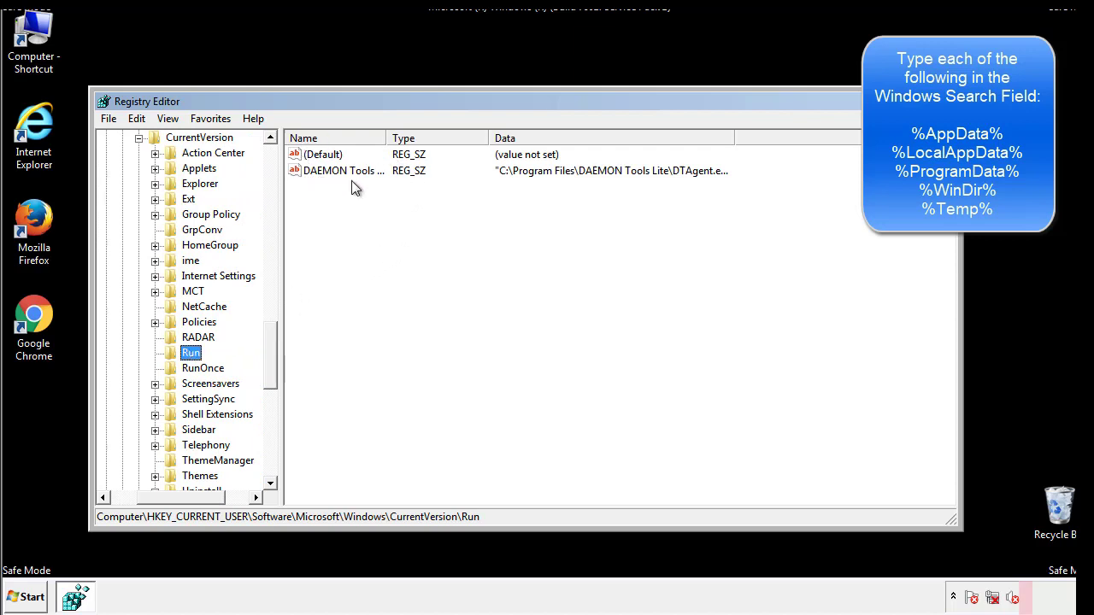
click(467, 197)
drag(318, 248, 389, 198)
drag(181, 494, 160, 497)
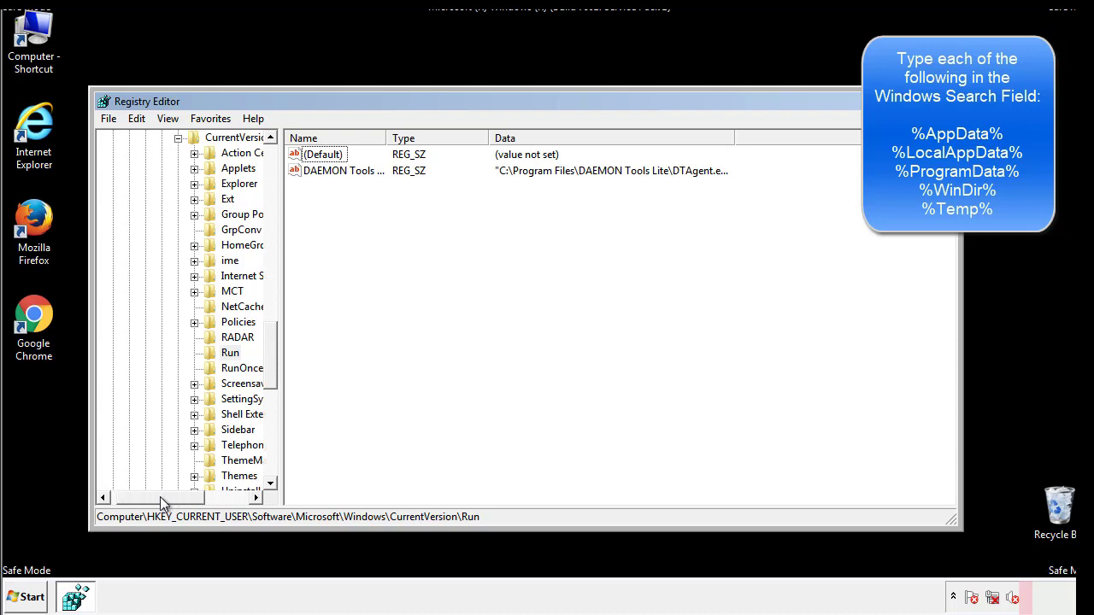
drag(275, 370, 270, 356)
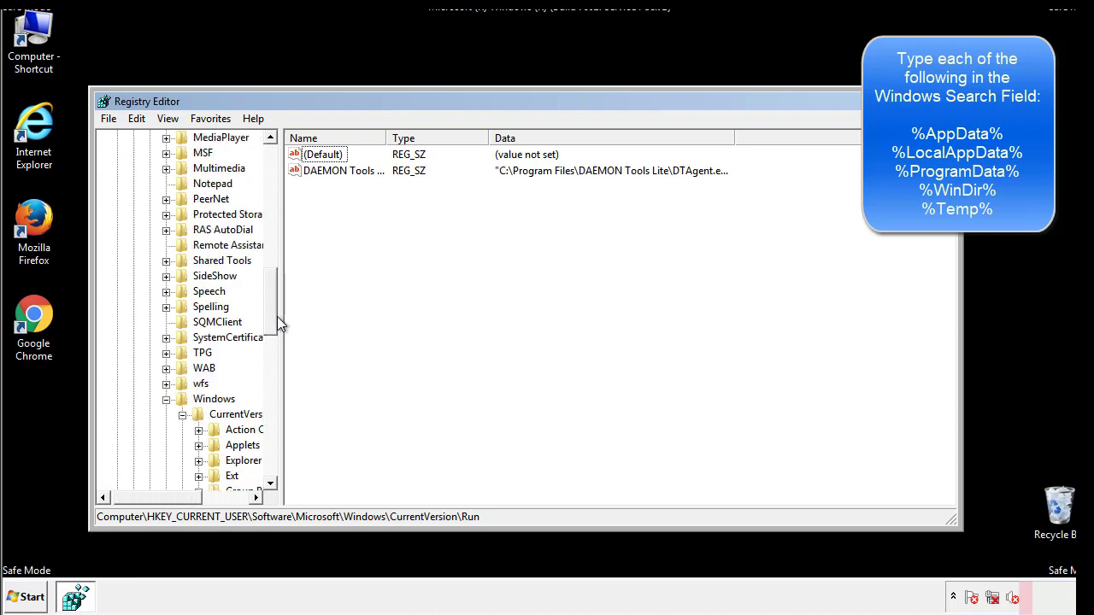
click(167, 400)
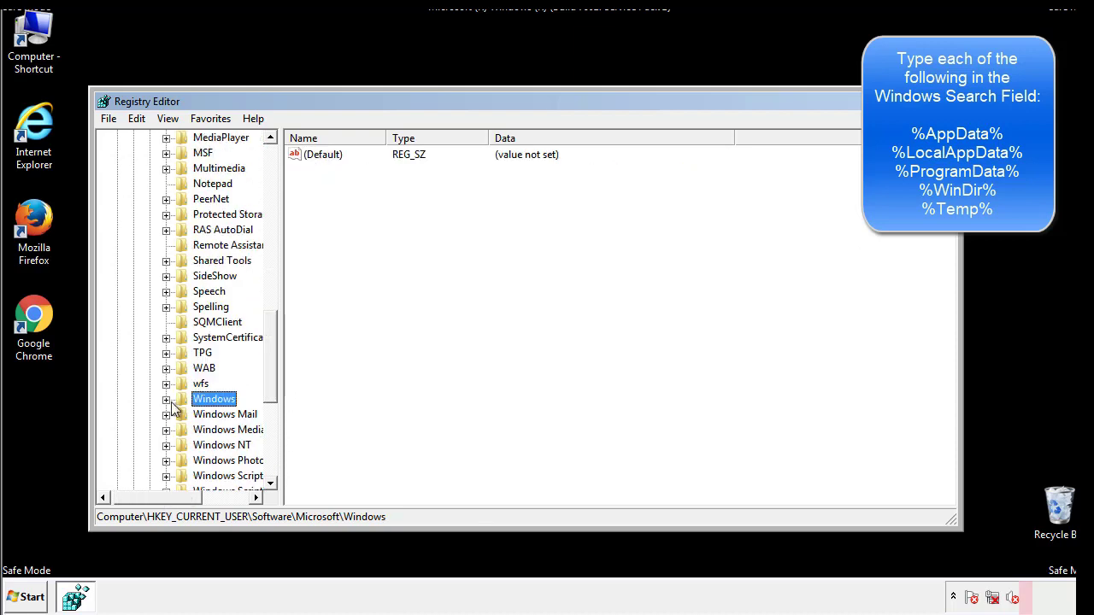
drag(274, 381, 275, 211)
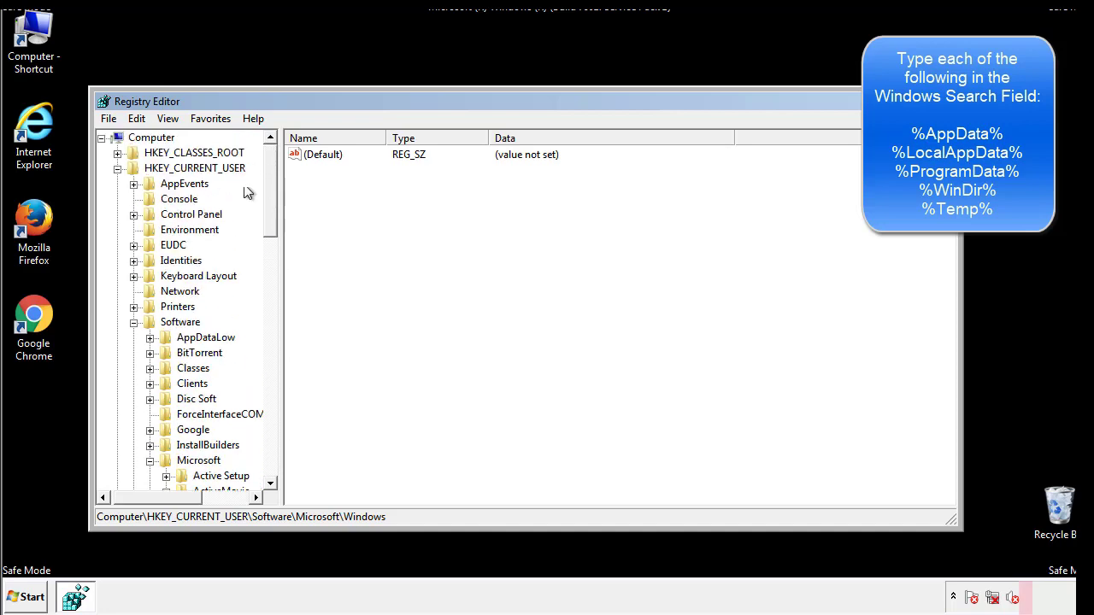
- Search the registry for %temp% to reach VolumeCaches\Temporary Files
click(138, 120)
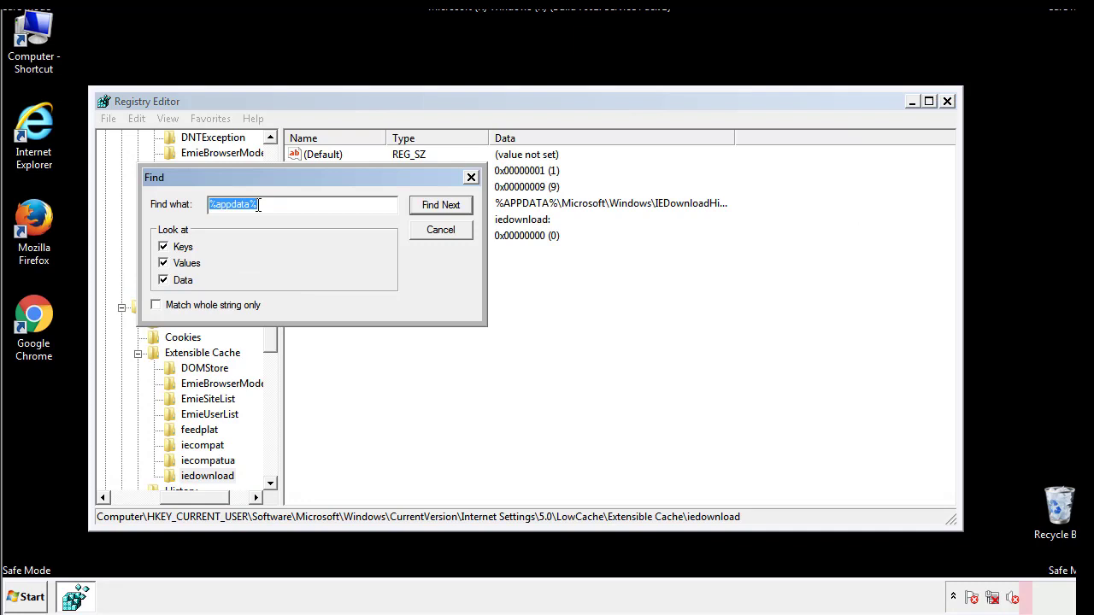
text(%temp%)
key(Return)
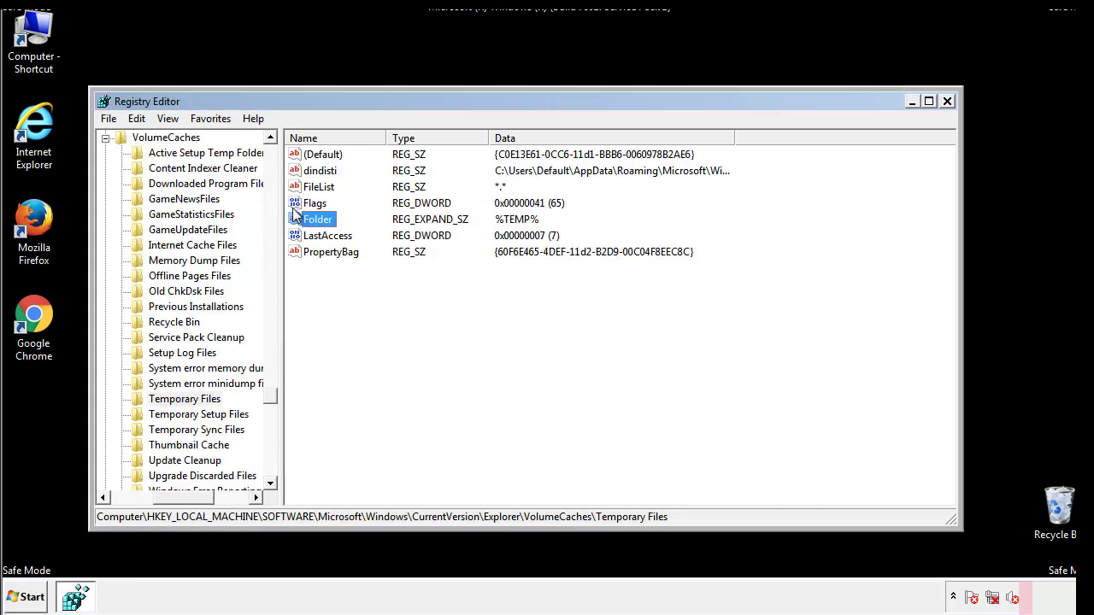
- Delete all Temporary Files values, including dindisti, leaving only (Default)
click(436, 278)
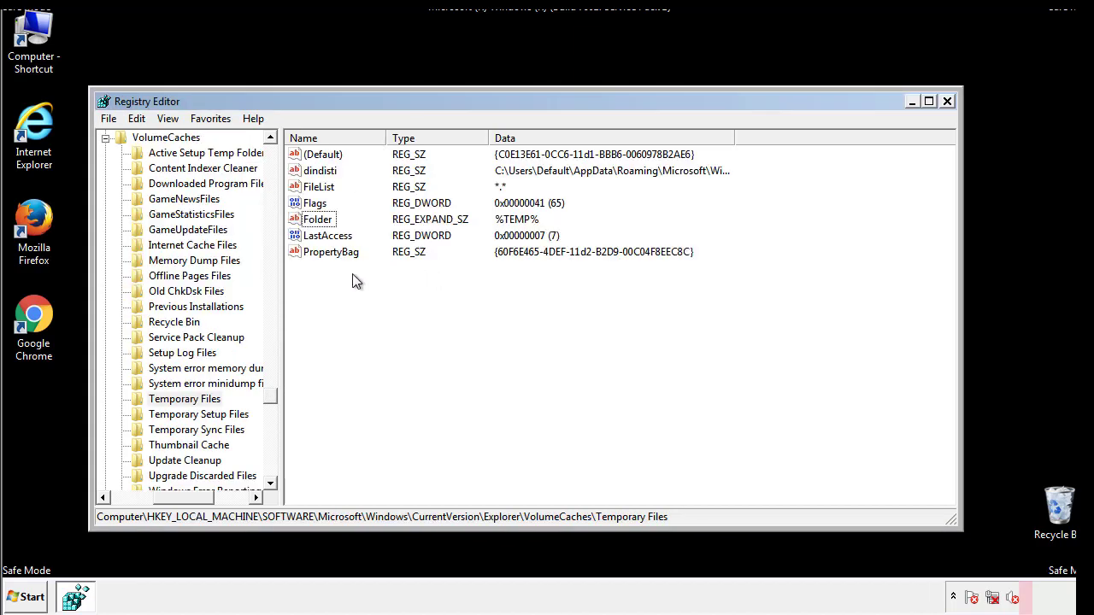
drag(350, 275, 311, 155)
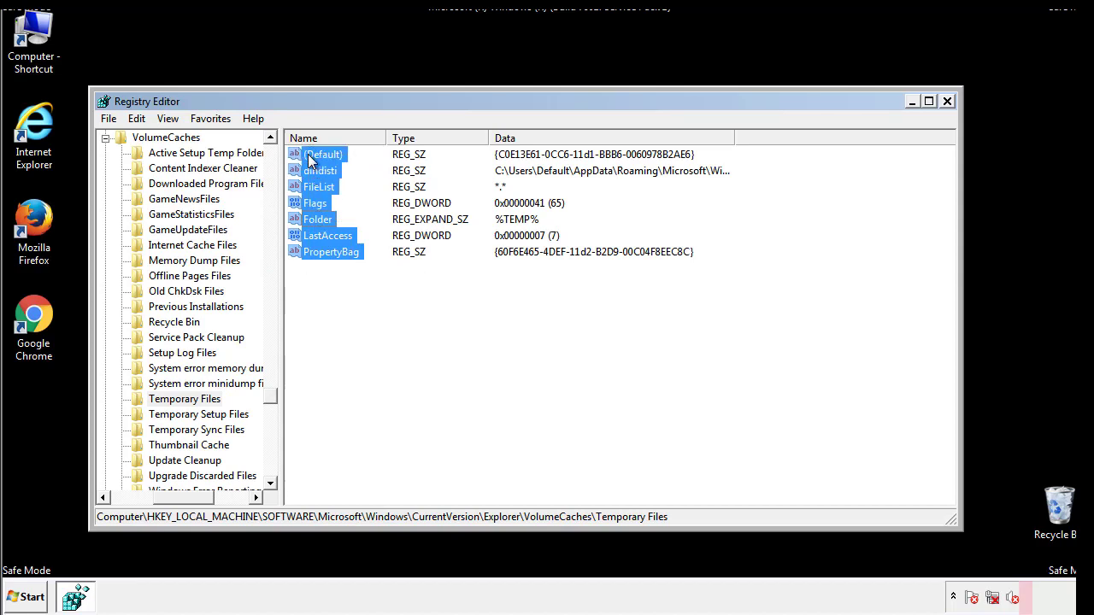
right_click(310, 161)
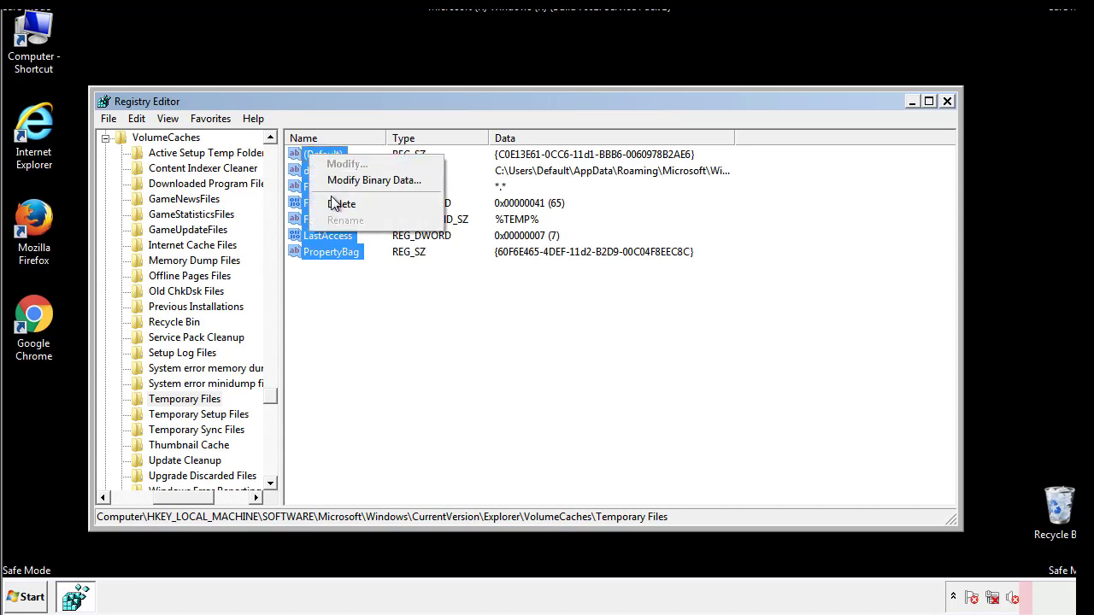
click(334, 205)
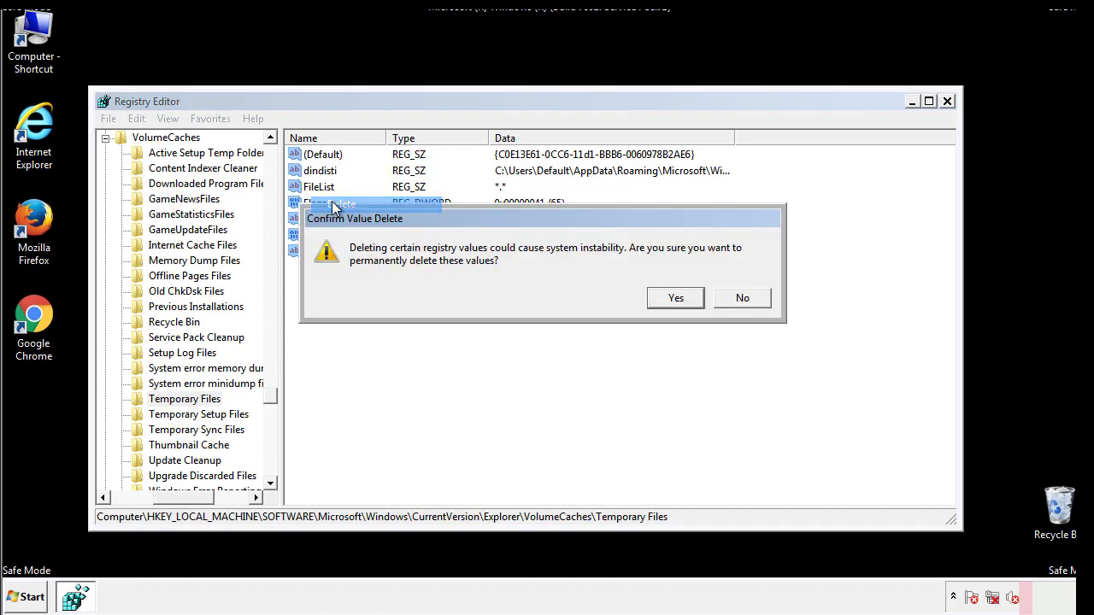
click(677, 299)
click(381, 211)
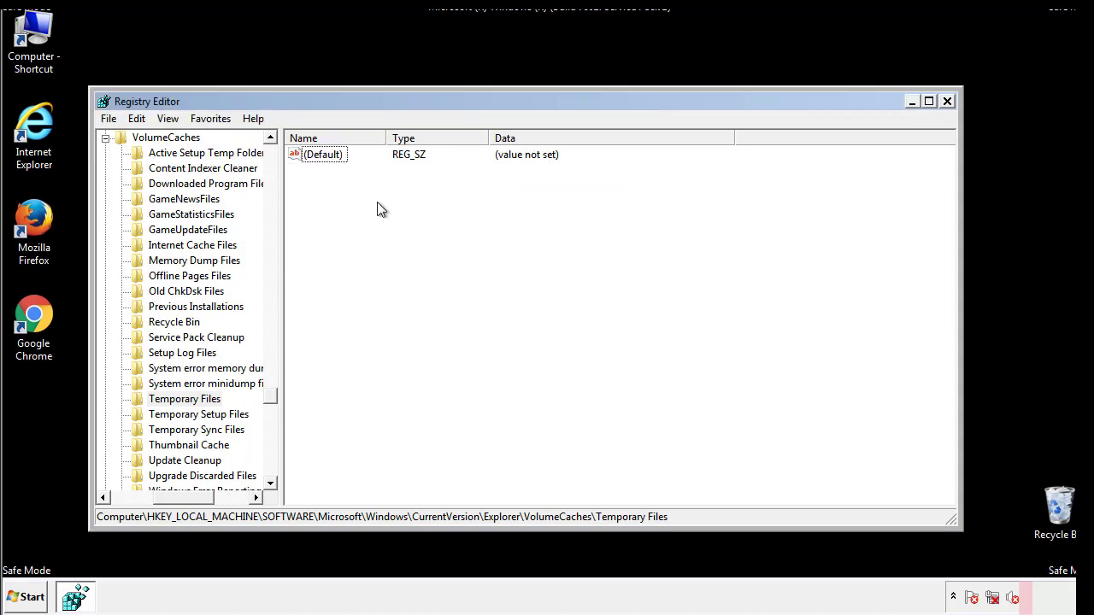
- Close Registry Editor and launch msconfig from the Start menu search
click(947, 102)
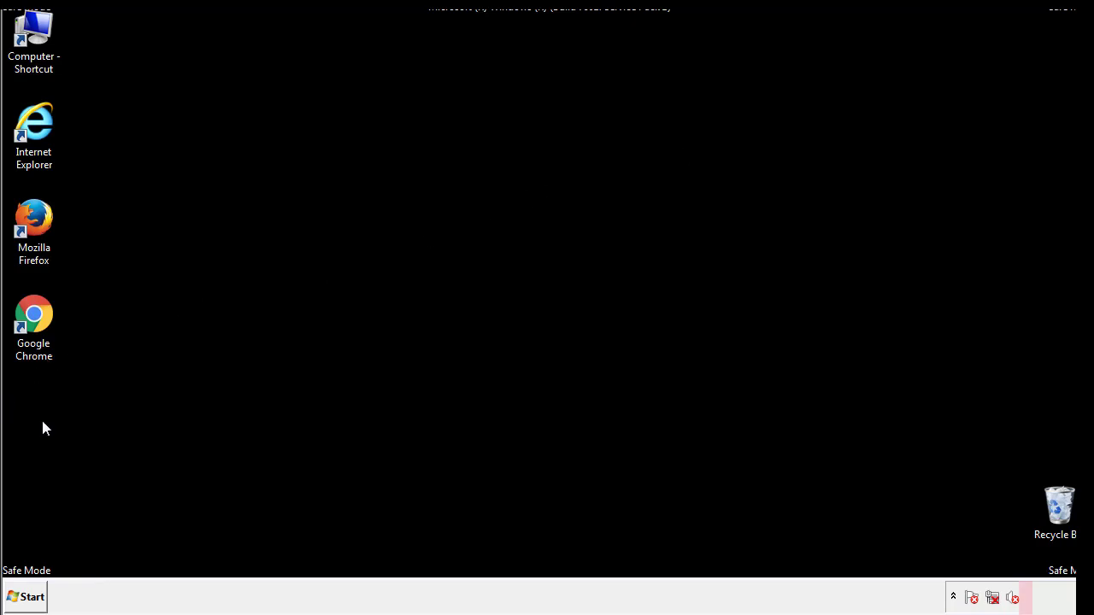
click(22, 597)
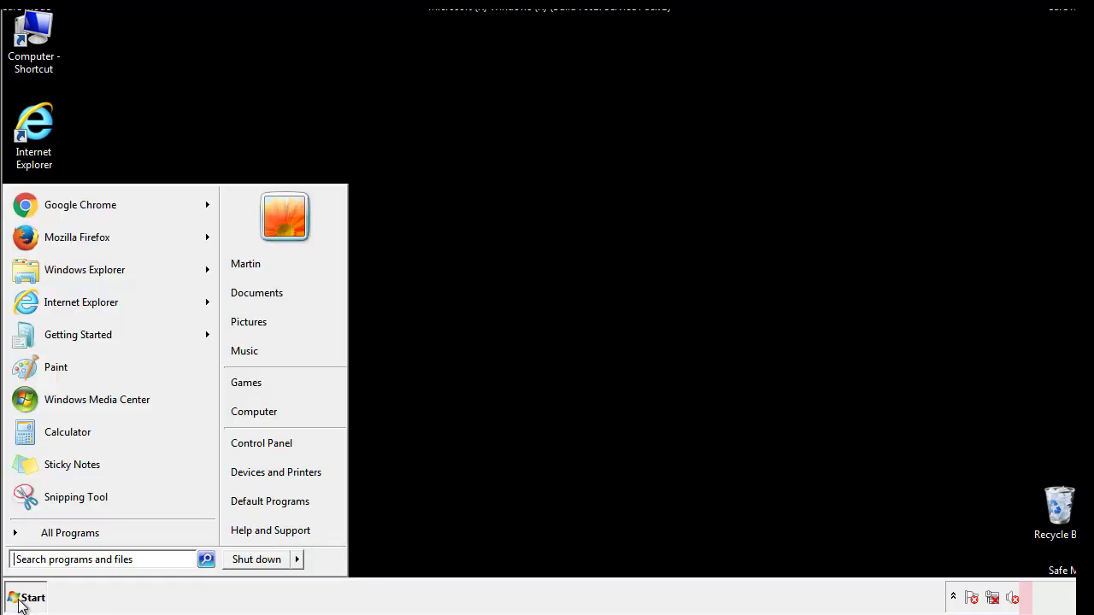
click(59, 560)
text(mscon)
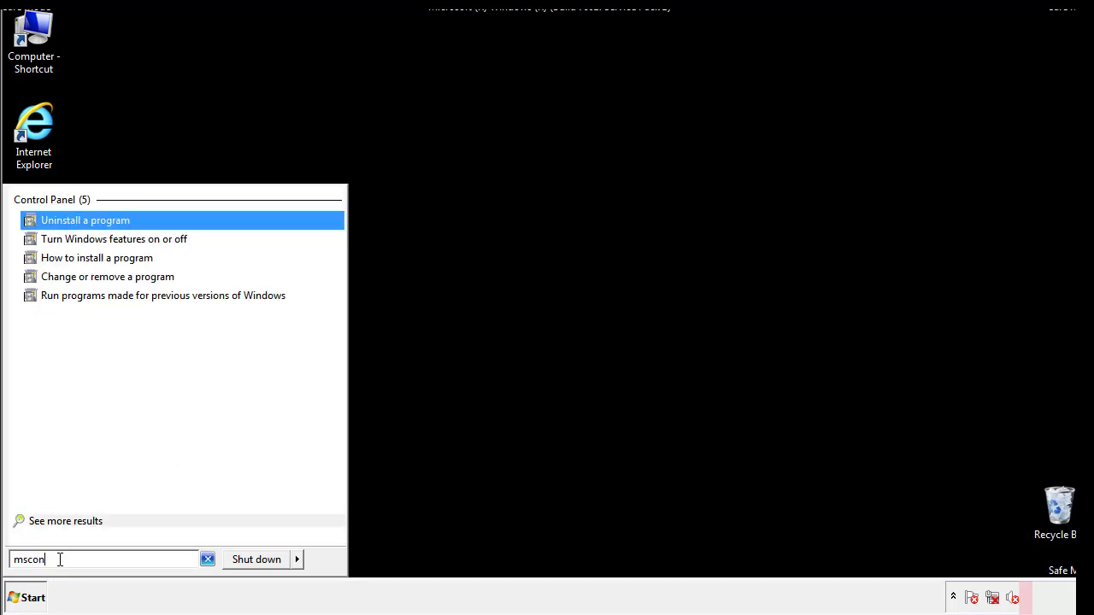
text(fig)
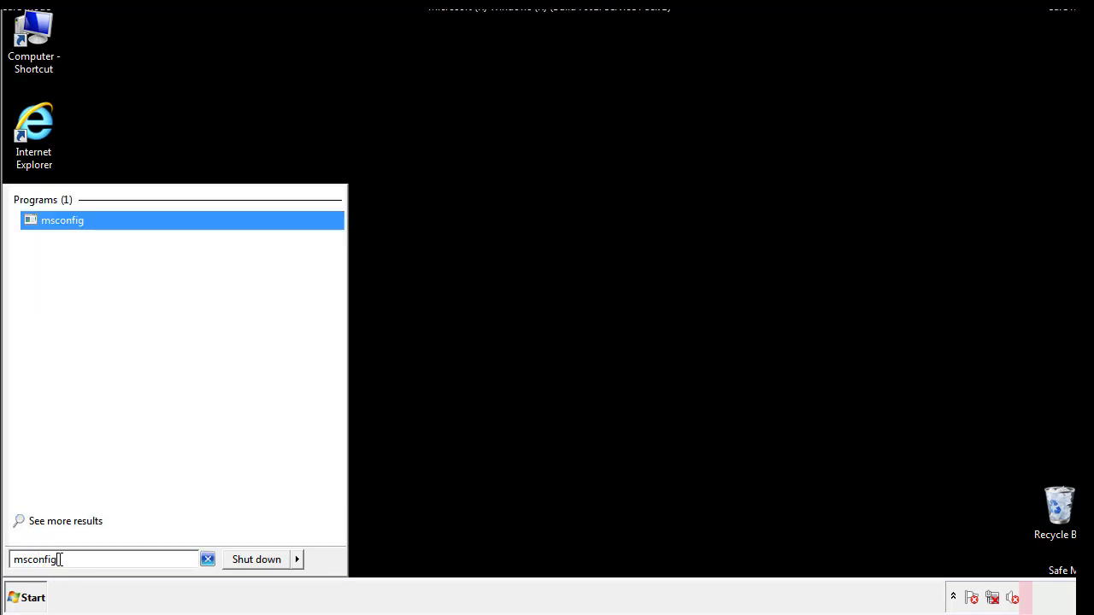
key(Return)
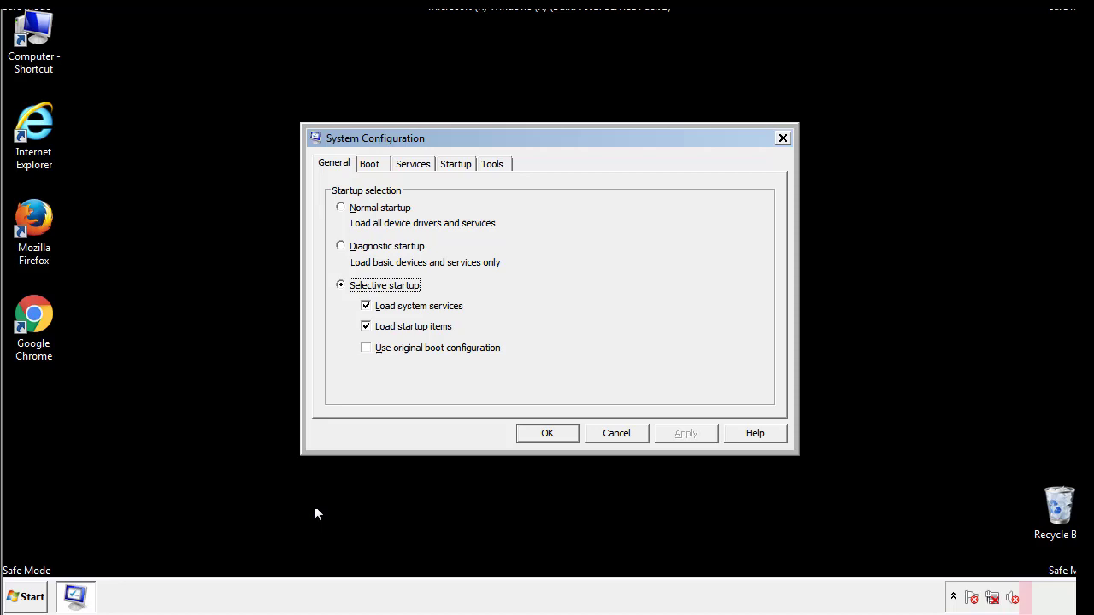
- Uncheck Safe boot on the Boot tab, apply and confirm, then restart Windows
click(373, 163)
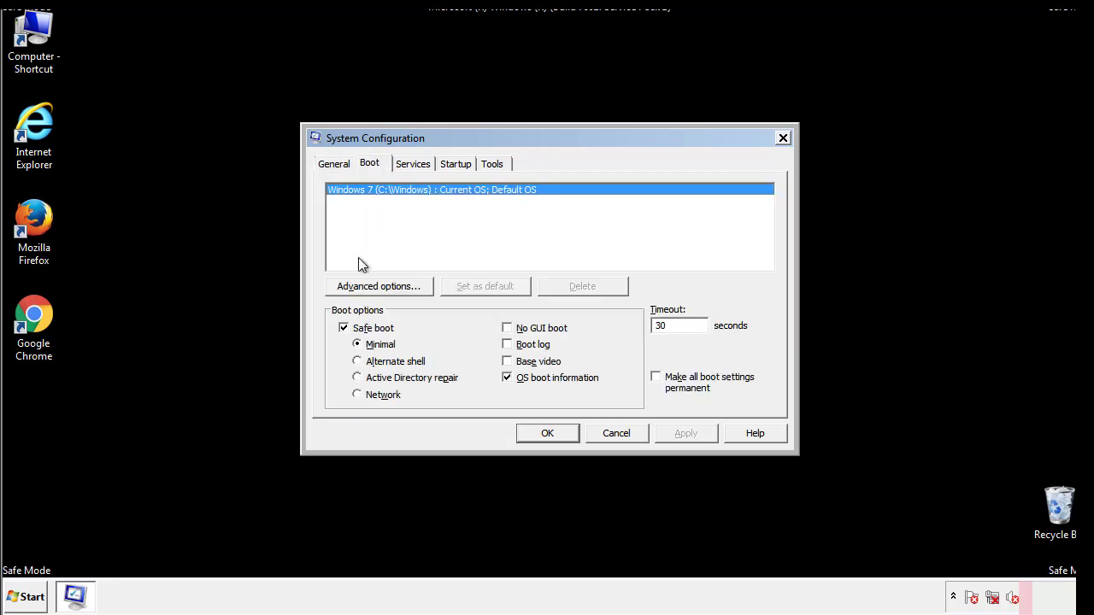
click(345, 330)
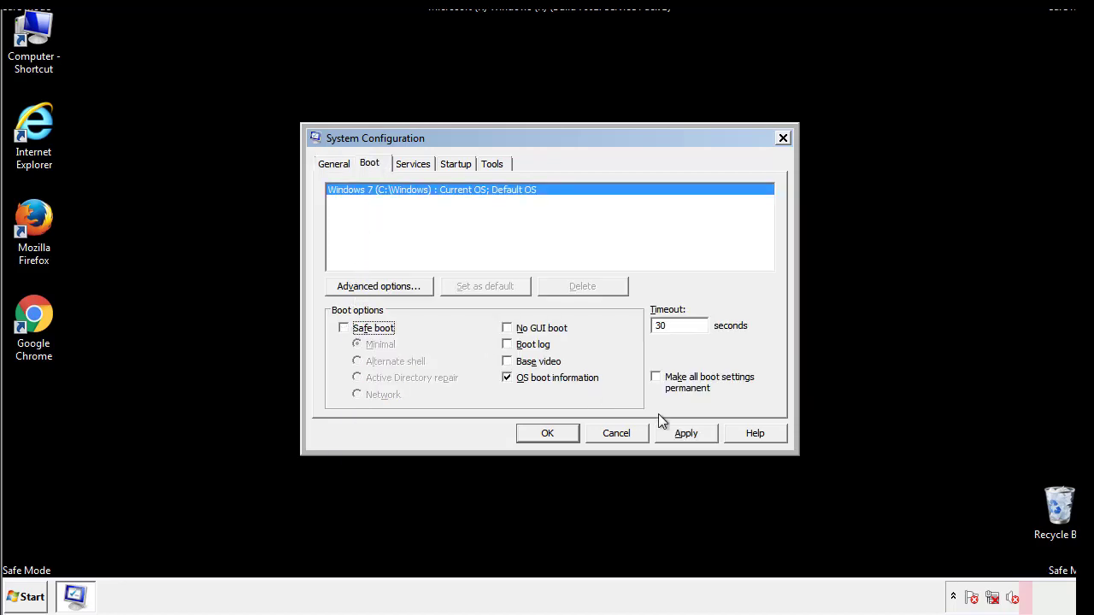
click(688, 432)
click(544, 436)
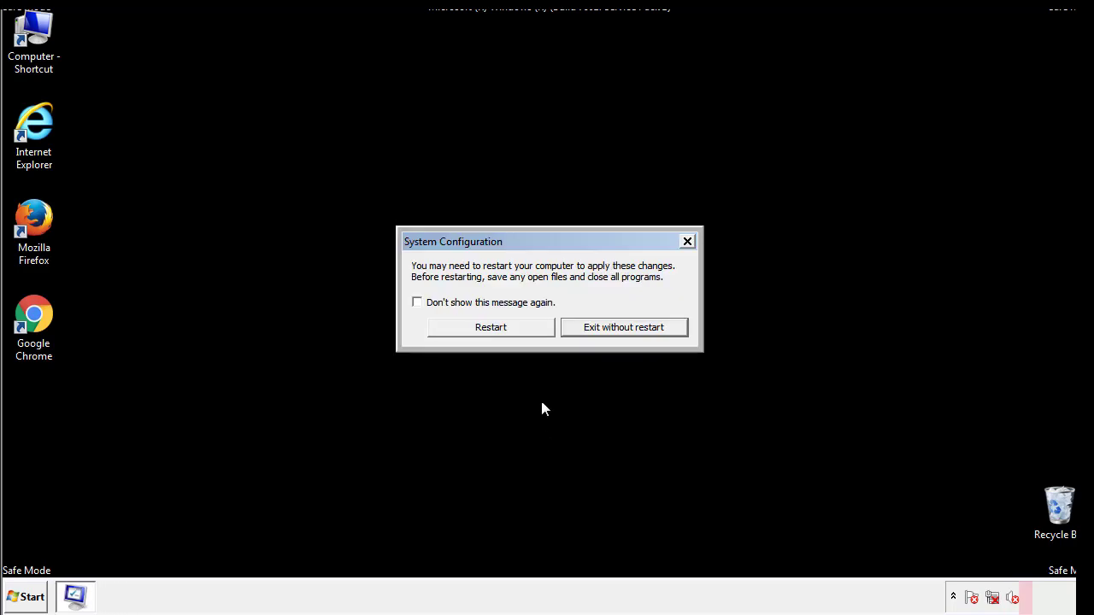
click(506, 333)
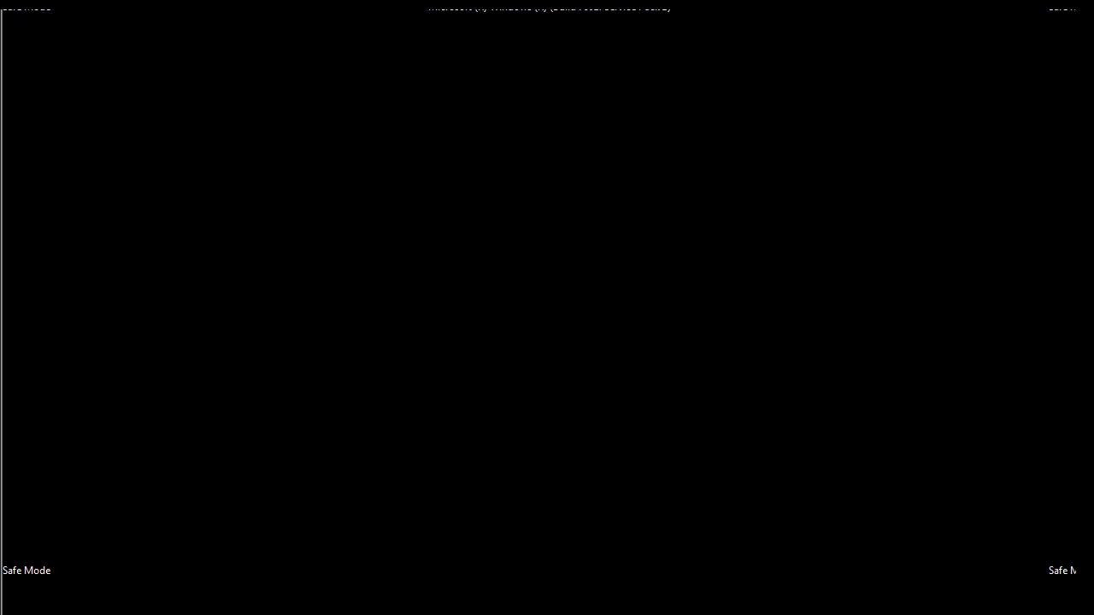